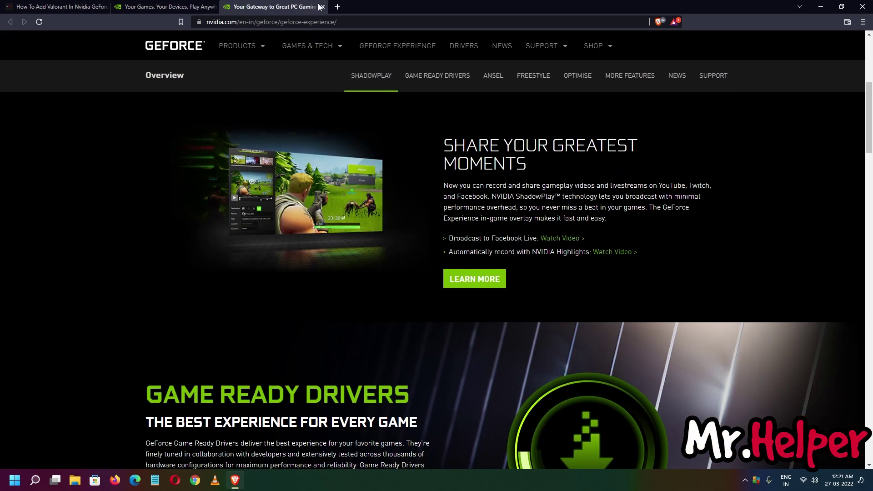
Close the two NVIDIA tabs and open the GeForce Experience and GeForce Now supported games lists in background tabs.
click(322, 6)
click(214, 7)
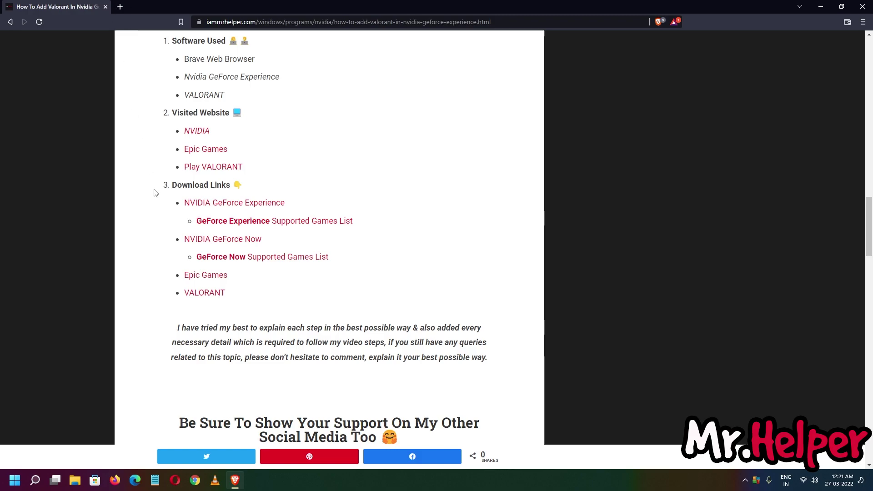
scroll(167, 223, up, 2)
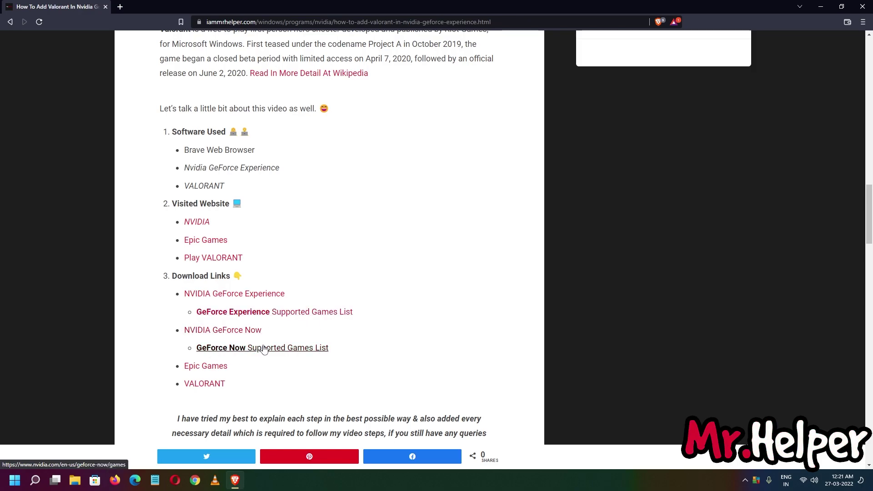
click(313, 312)
key(ctrl+shift+Tab)
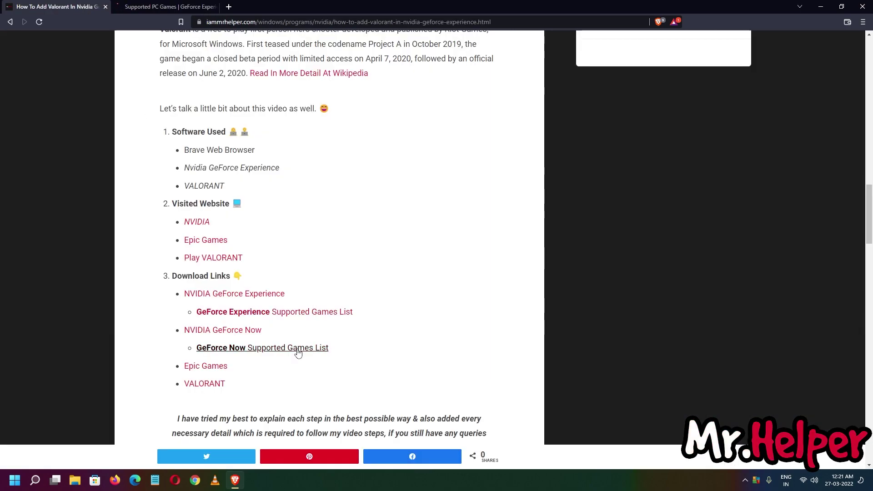
click(296, 349)
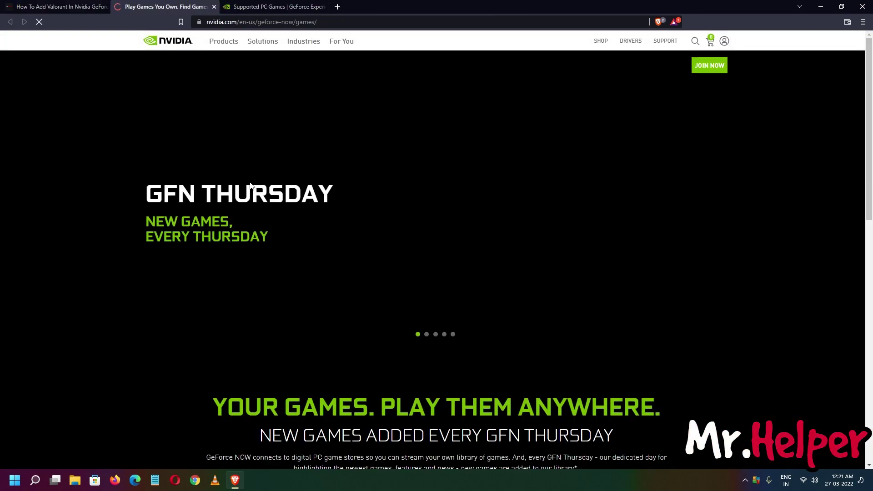
On the Supported PC Games page, scroll to the V section and highlight 'Valorant'.
key(ctrl+Tab)
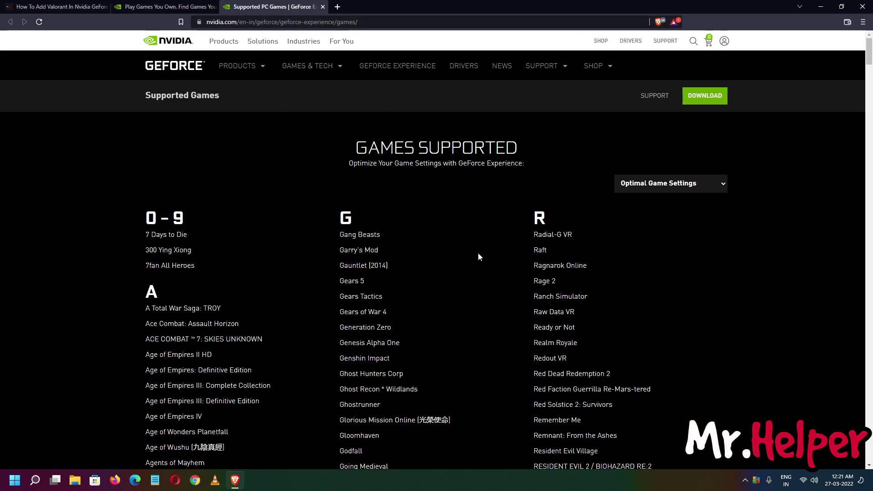
scroll(478, 257, down, 20)
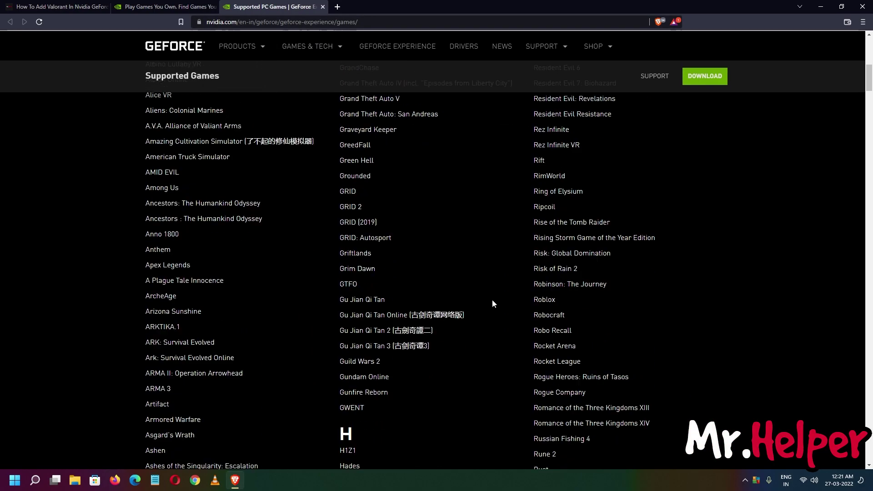
scroll(493, 303, down, 15)
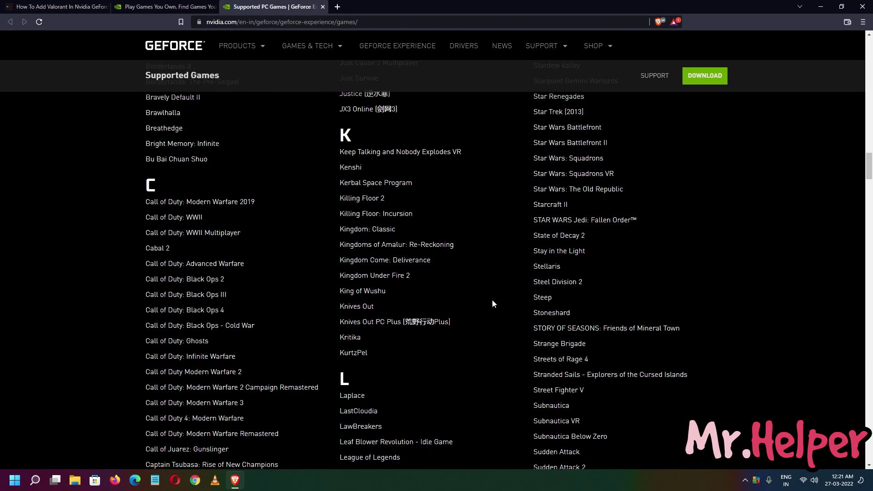
scroll(494, 304, down, 15)
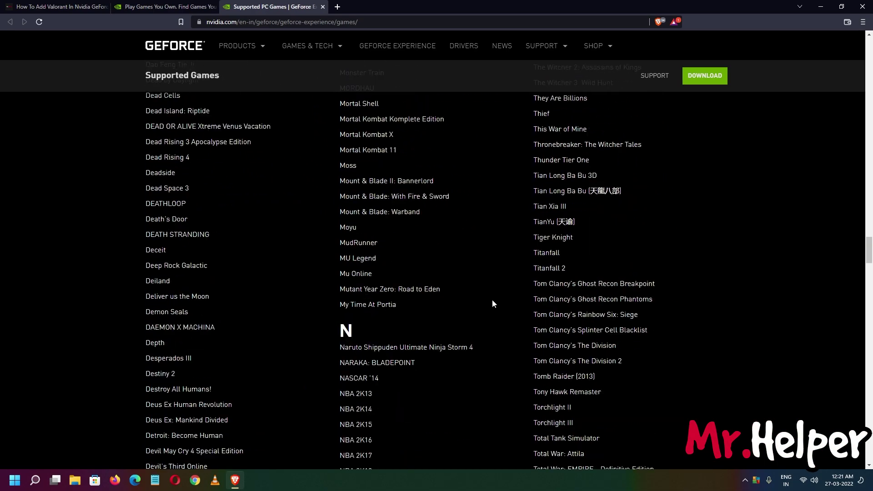
scroll(493, 299, down, 8)
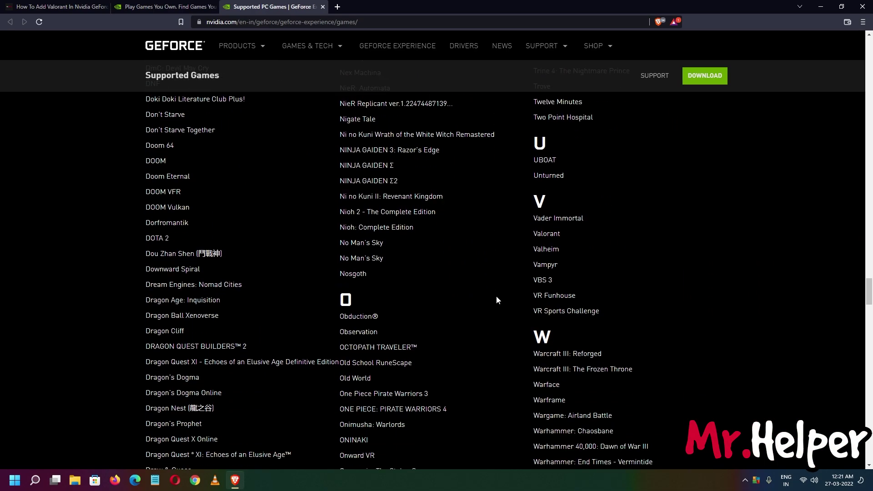
drag(559, 234, 534, 234)
click(165, 6)
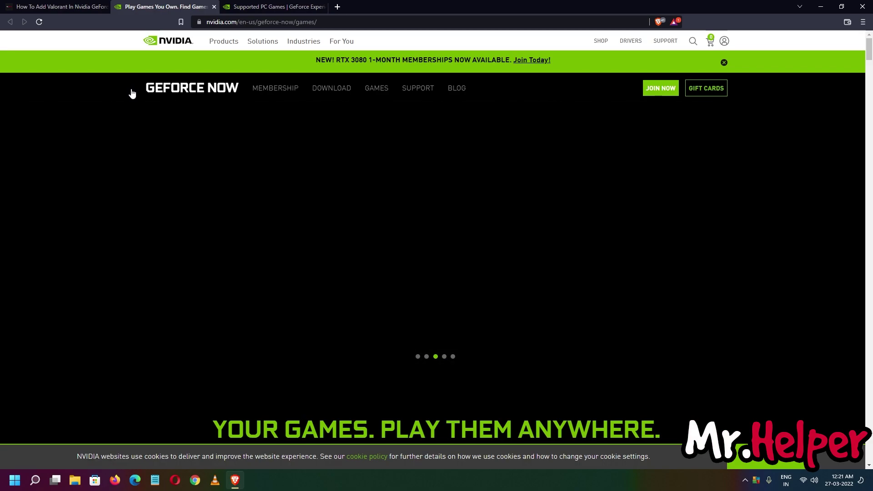
scroll(323, 173, down, 4)
scroll(379, 283, down, 20)
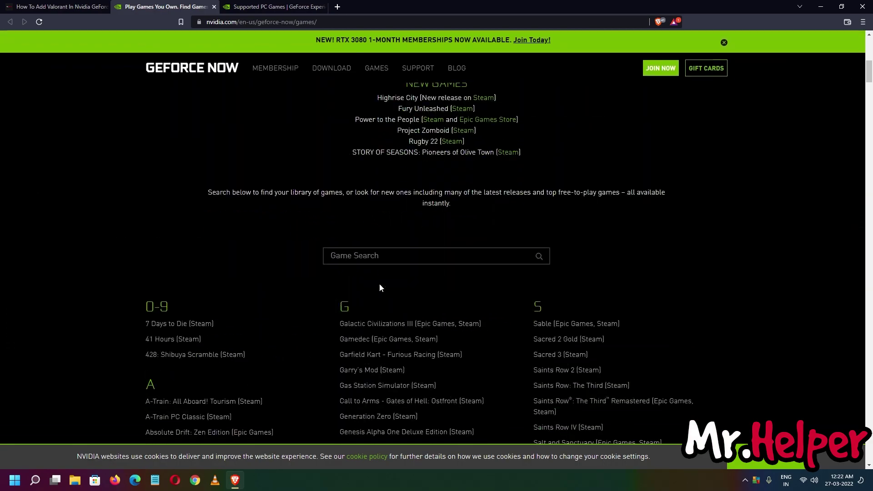
scroll(505, 298, down, 12)
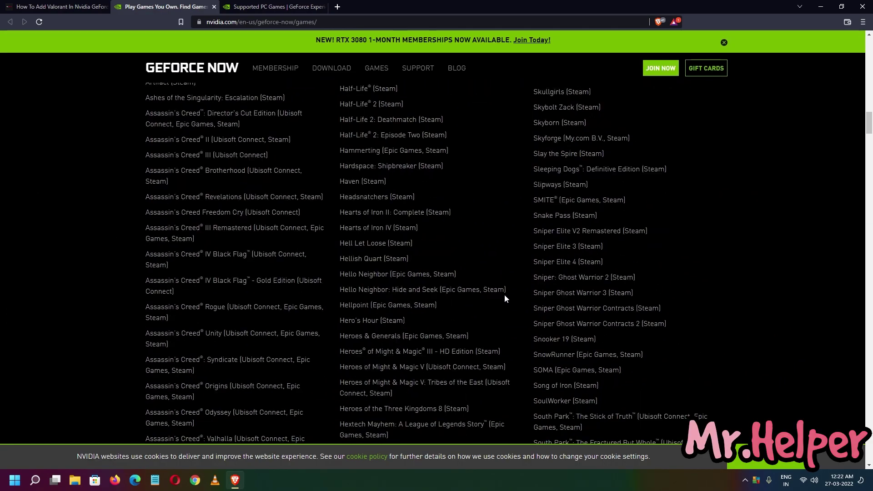
scroll(651, 269, down, 20)
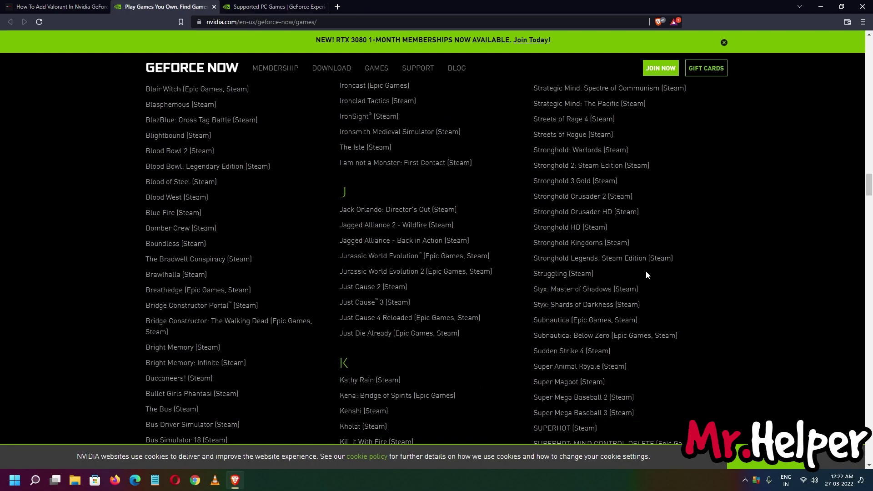
scroll(645, 271, down, 20)
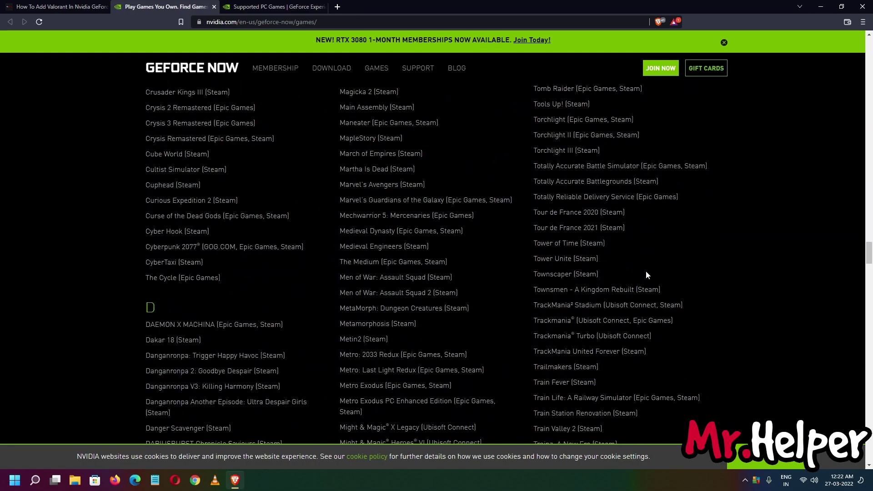
scroll(436, 260, down, 4)
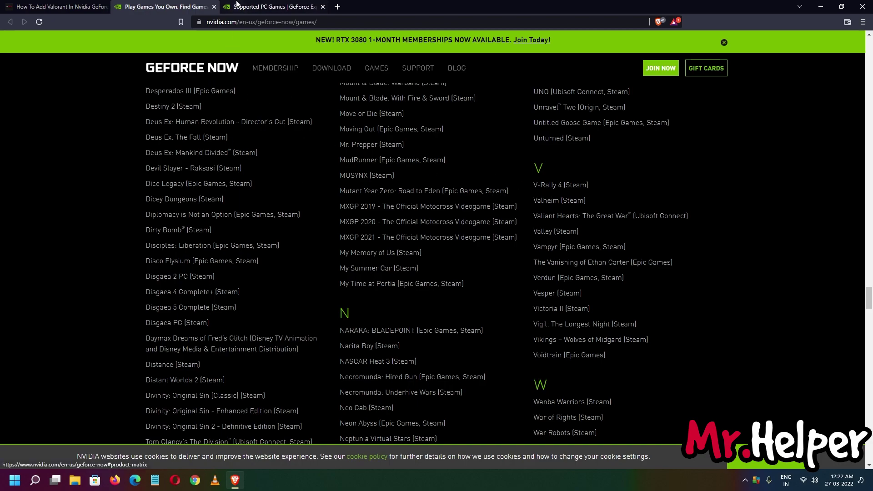
click(250, 7)
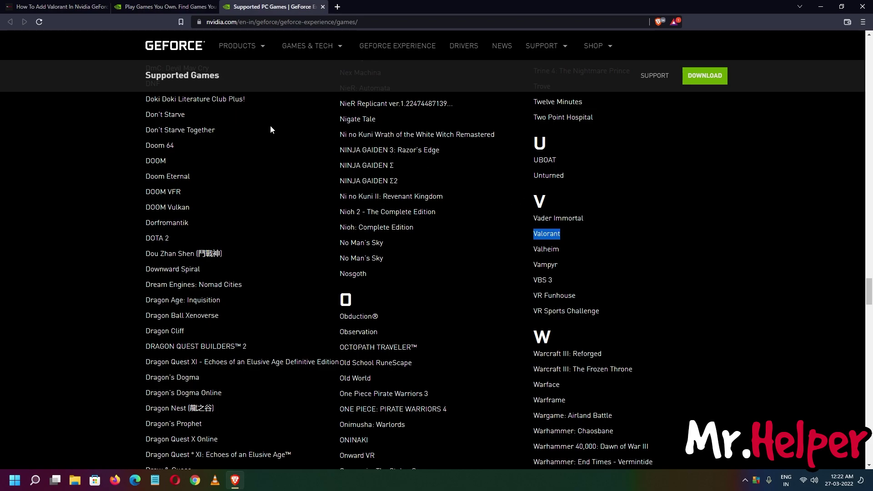
Compare the GeForce NOW and Supported PC Games lists, then close both tabs.
click(164, 7)
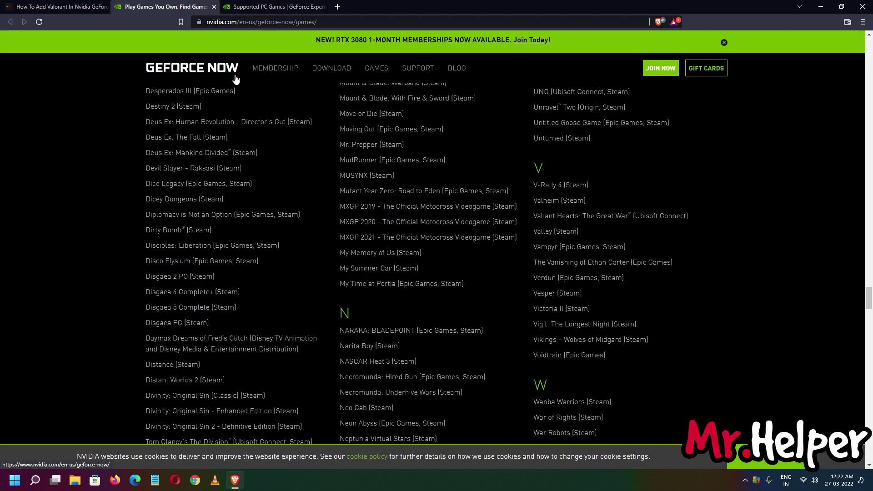
click(255, 6)
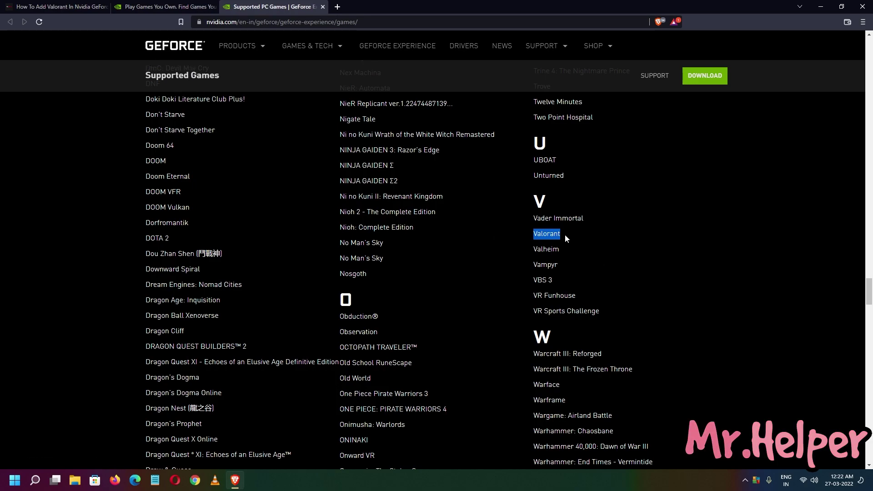
key(ctrl+shift+Tab)
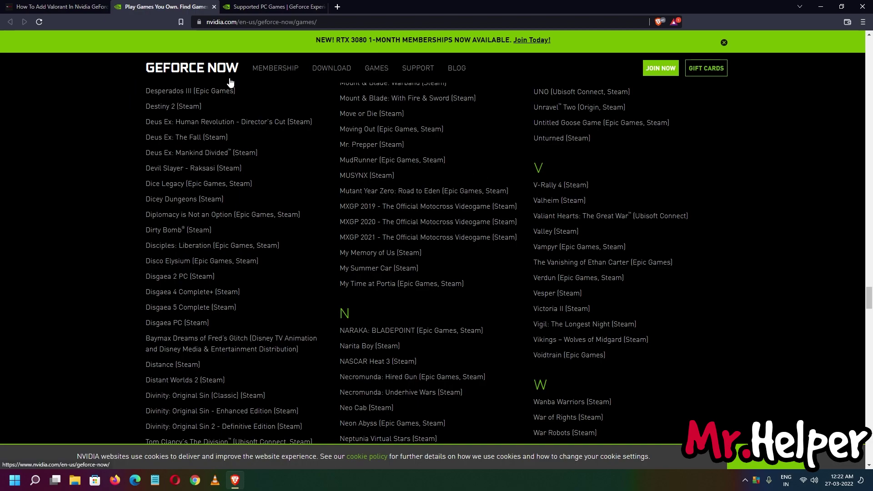
click(214, 7)
click(214, 7)
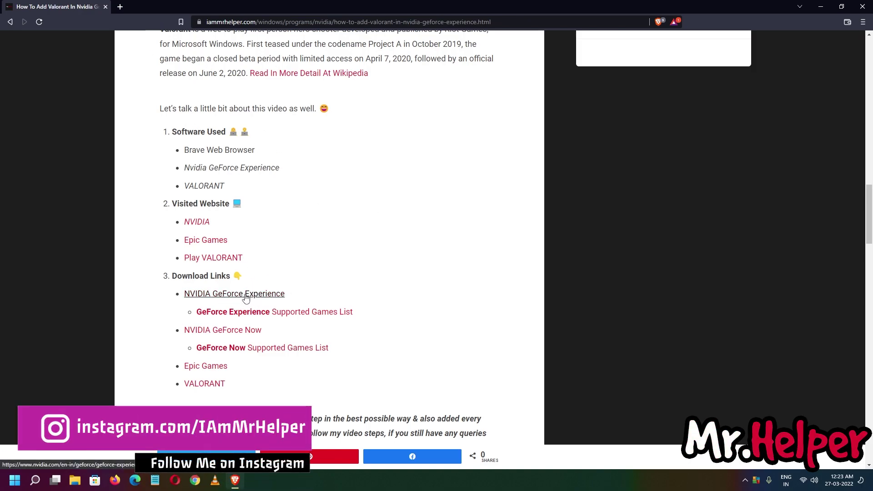
Save GeForce_Experience_v3.25.0.84.exe to the Desktop from NVIDIA's GeForce Experience download page.
click(198, 301)
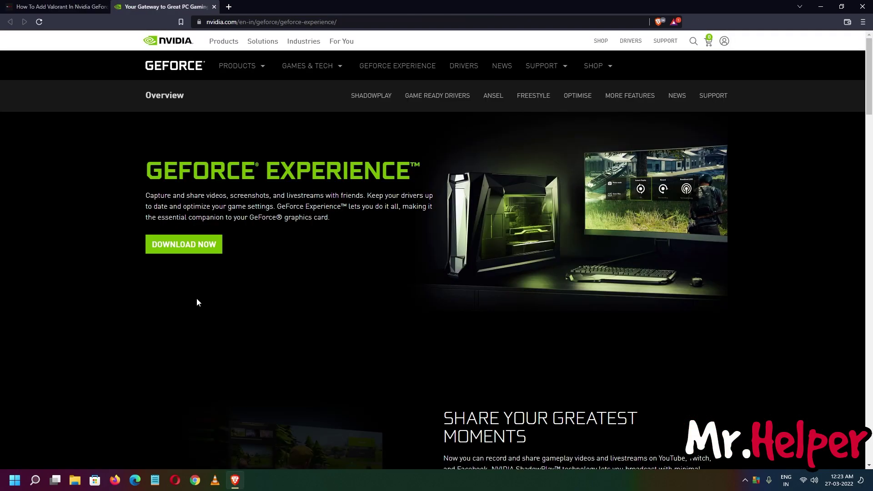
click(200, 245)
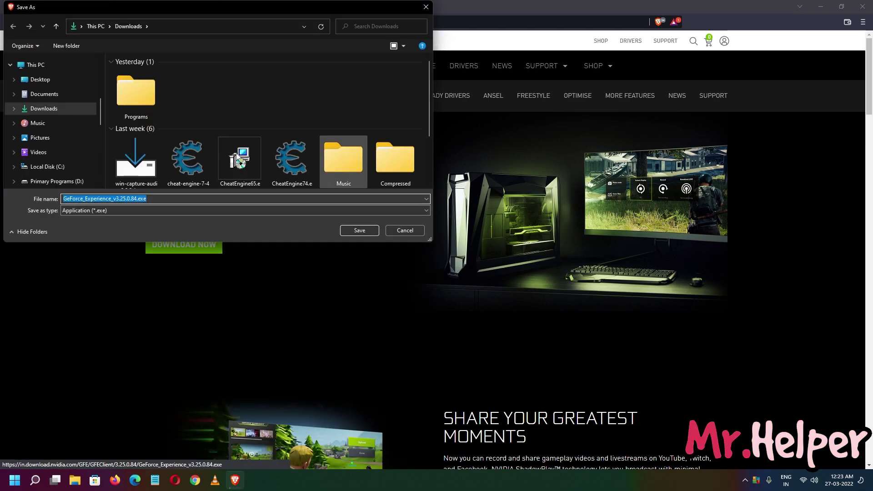
click(40, 80)
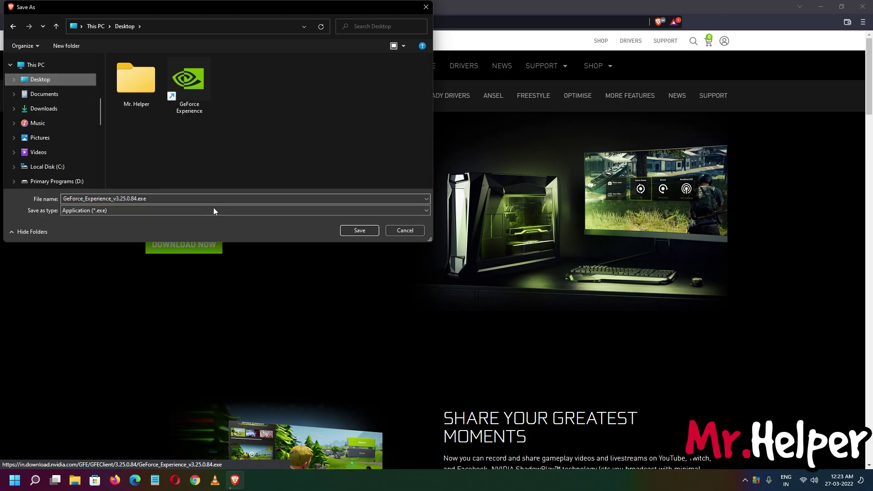
click(362, 234)
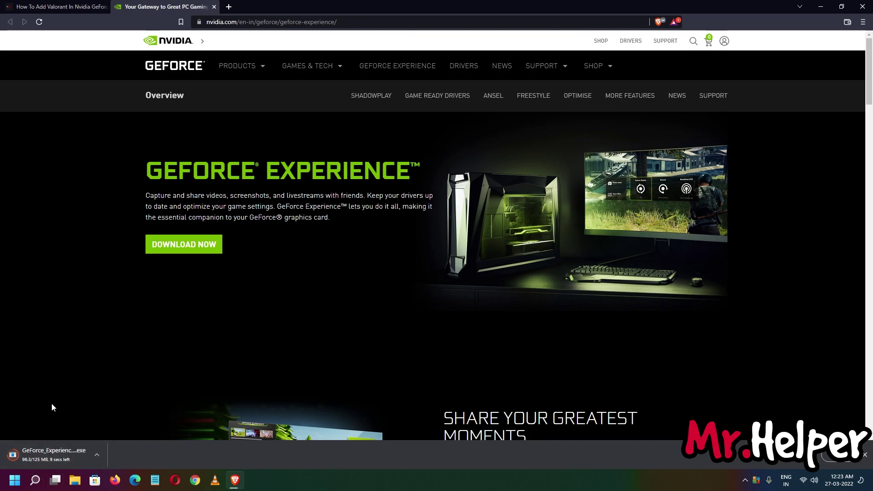
Close the GeForce Experience tab and scroll the article down to its Download Links.
click(215, 7)
scroll(138, 291, down, 2)
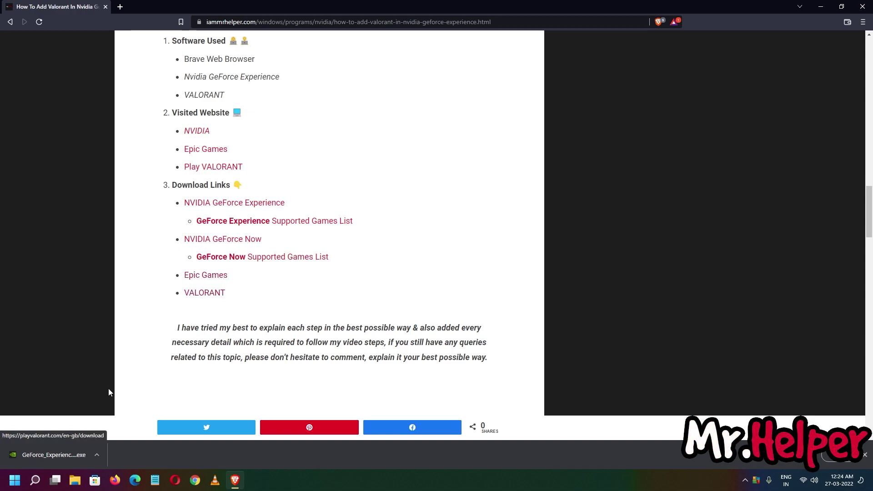
Save install VALORANT.exe to the Desktop, then return to the 'How To Add Valorant In Nvidia' tab.
click(201, 299)
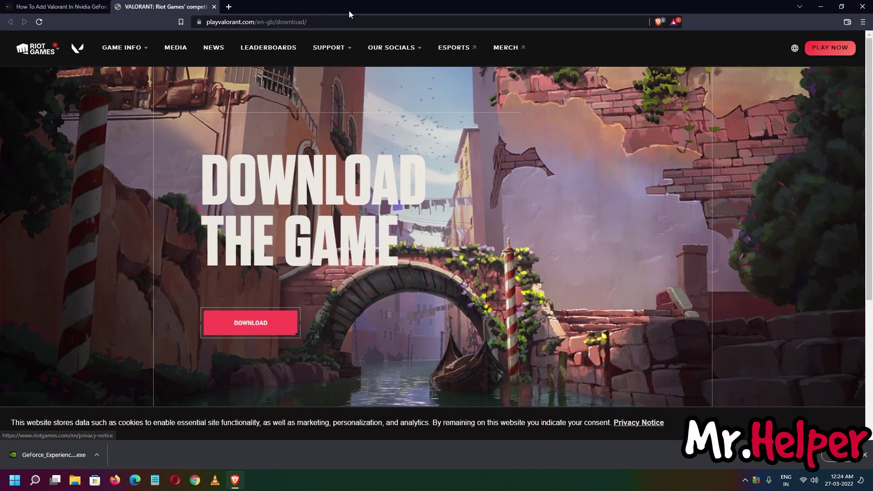
click(235, 328)
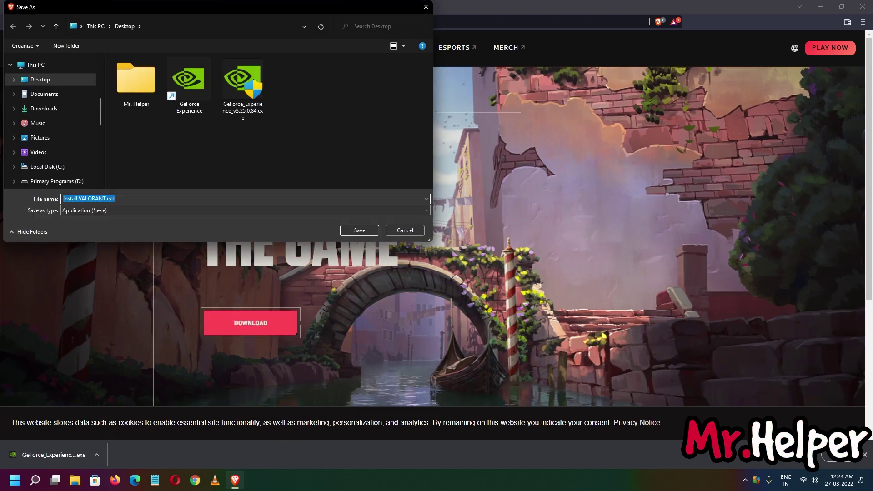
click(360, 230)
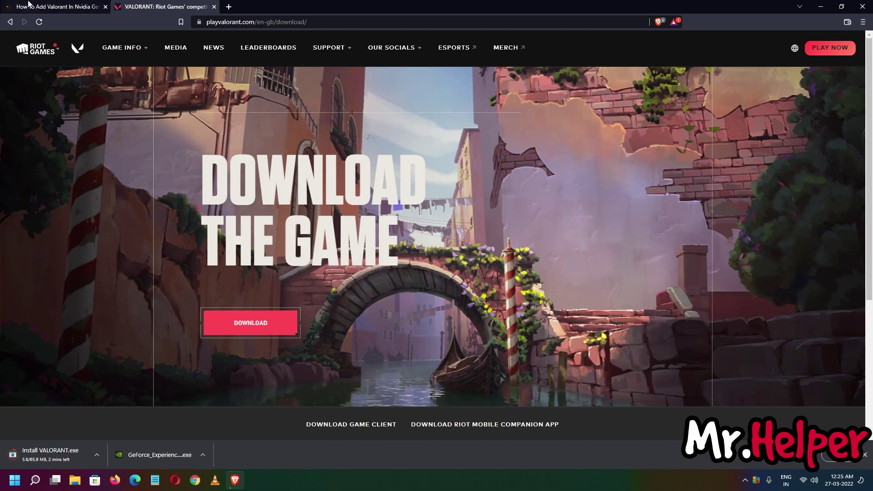
click(48, 7)
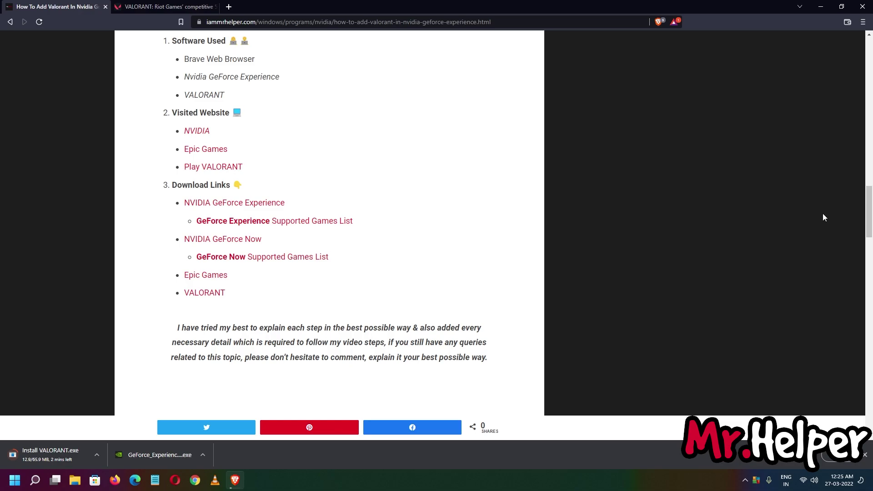
Follow the overview's 'Your Support Required' link to the article's social links.
scroll(437, 288, up, 15)
scroll(509, 312, down, 2)
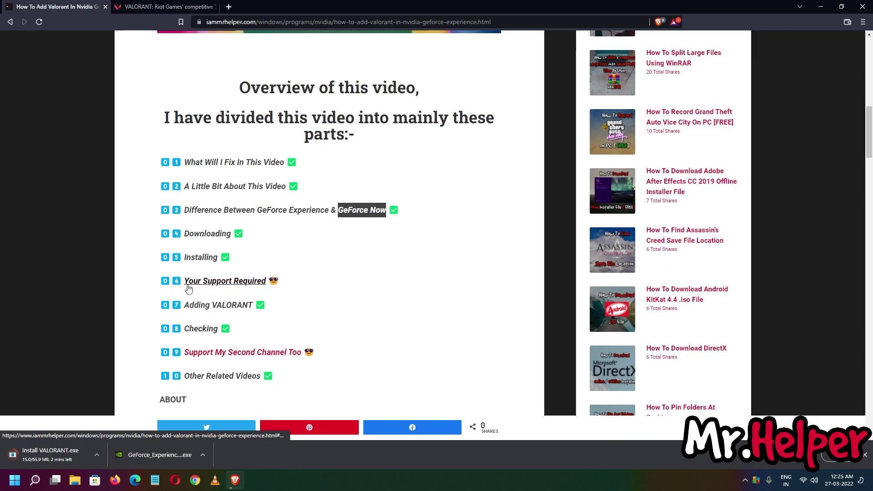
click(220, 288)
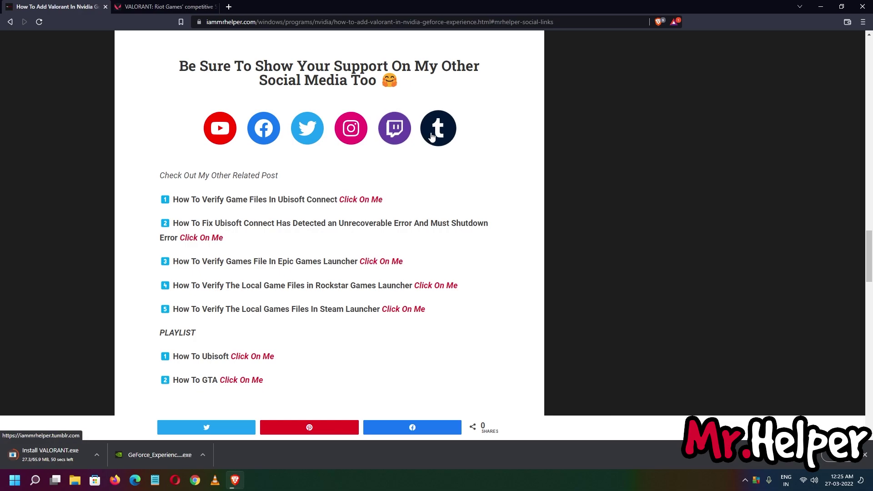
click(220, 128)
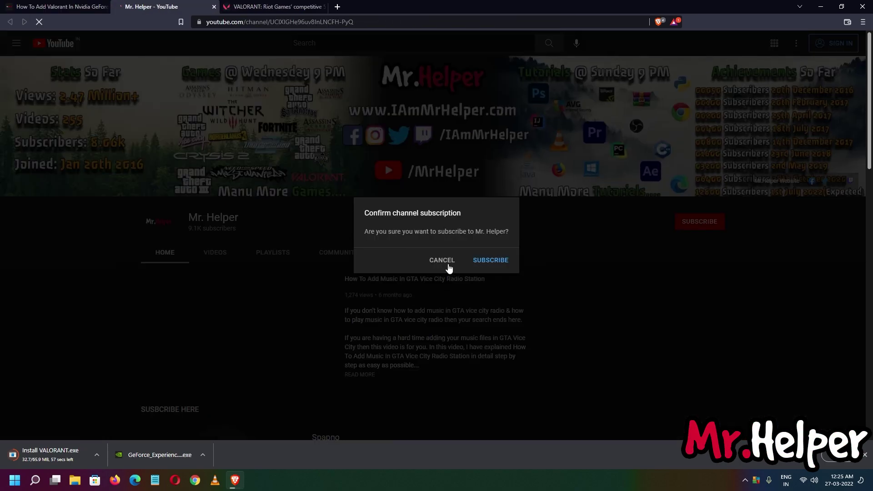
click(445, 262)
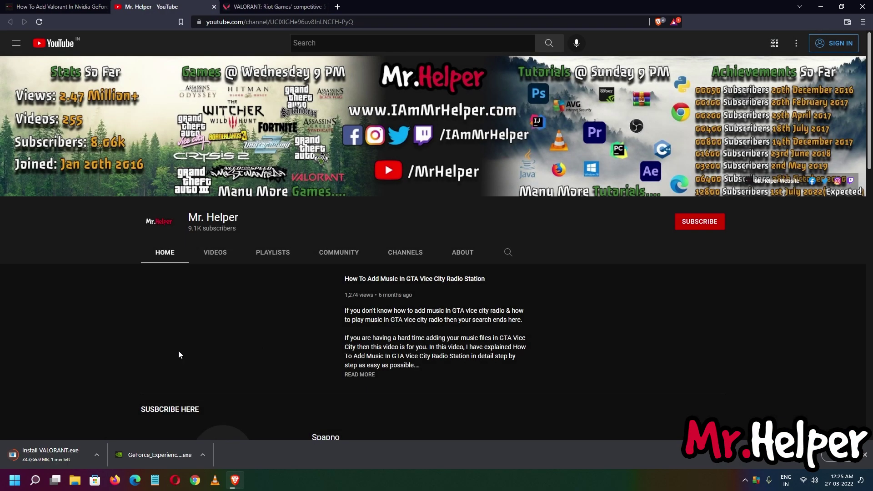
click(210, 253)
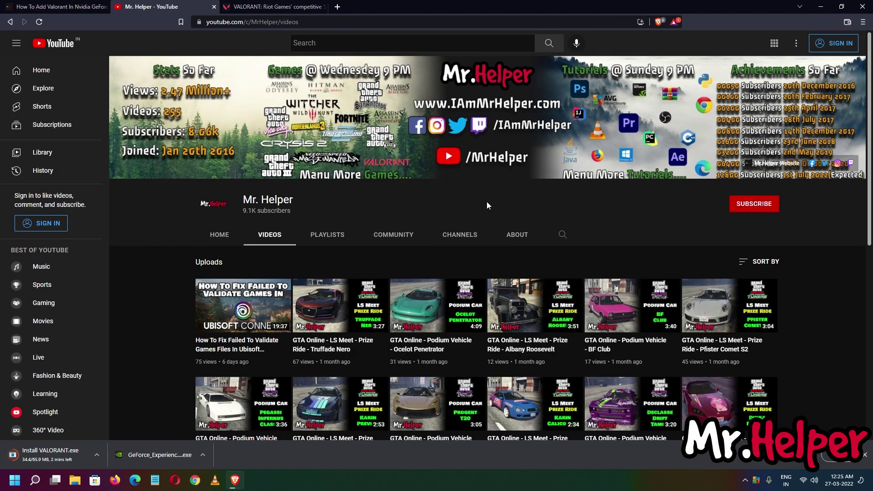
click(219, 235)
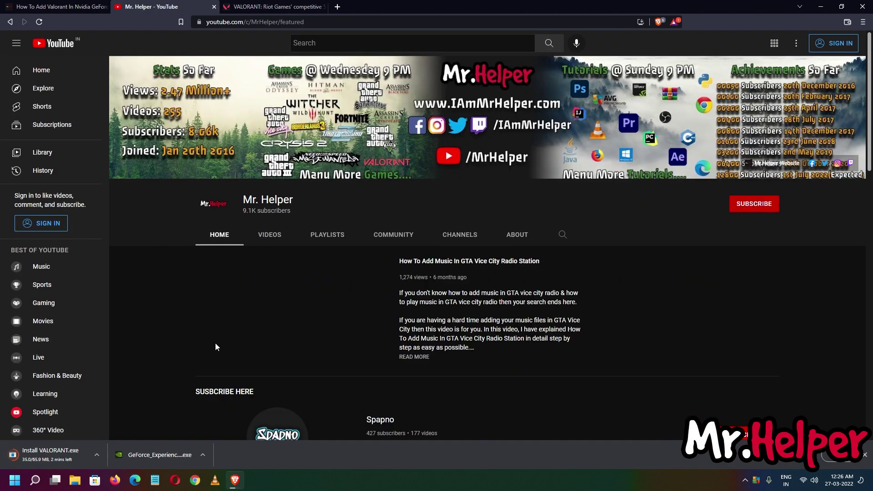
scroll(234, 346, down, 2)
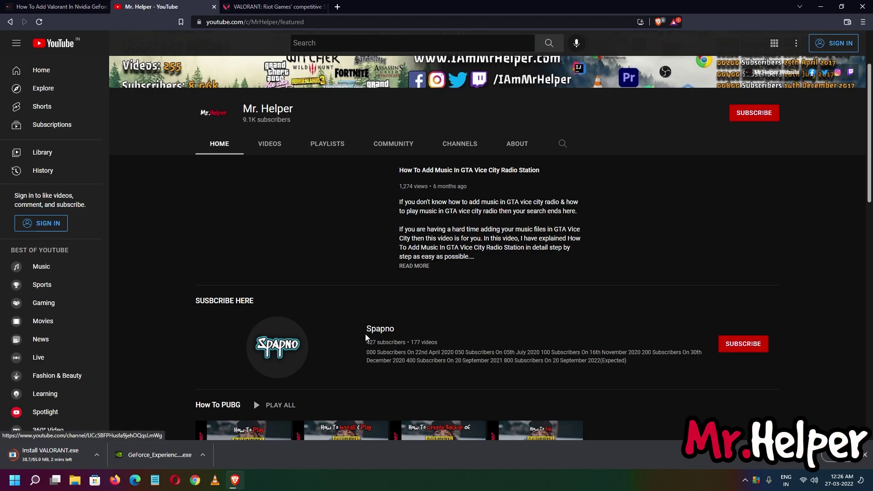
click(214, 7)
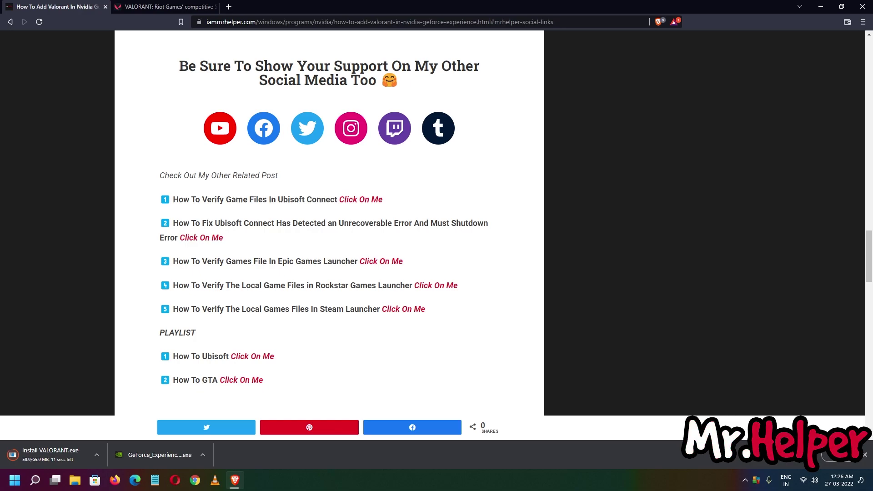
Visit the 'Support My Second Channel Too' links, return to the article top, and minimize the browser.
scroll(391, 285, up, 20)
scroll(372, 281, up, 1)
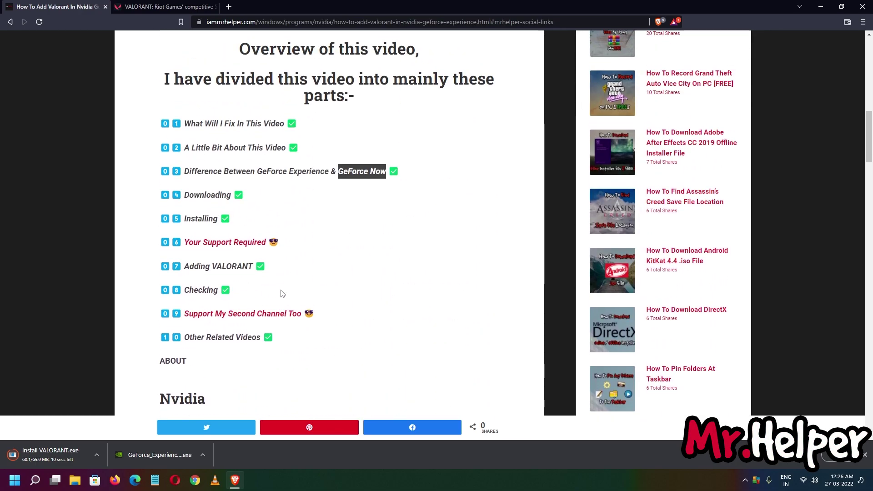
click(250, 319)
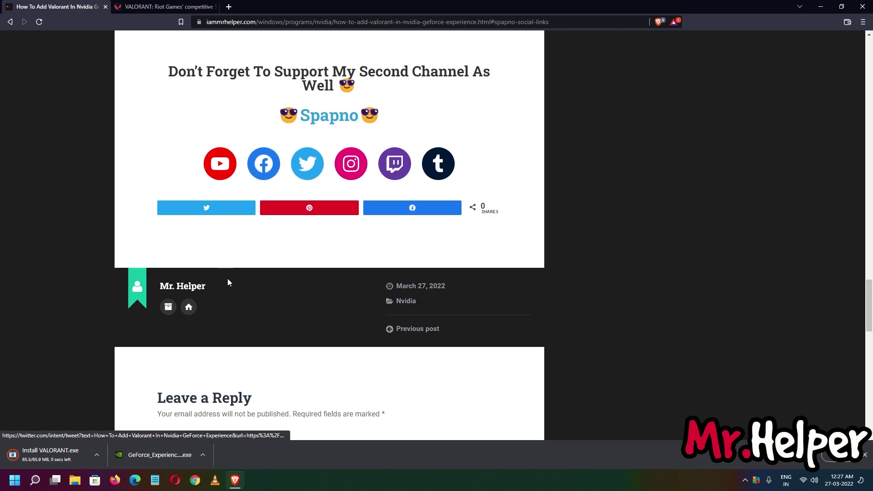
scroll(526, 323, up, 12)
scroll(527, 323, up, 15)
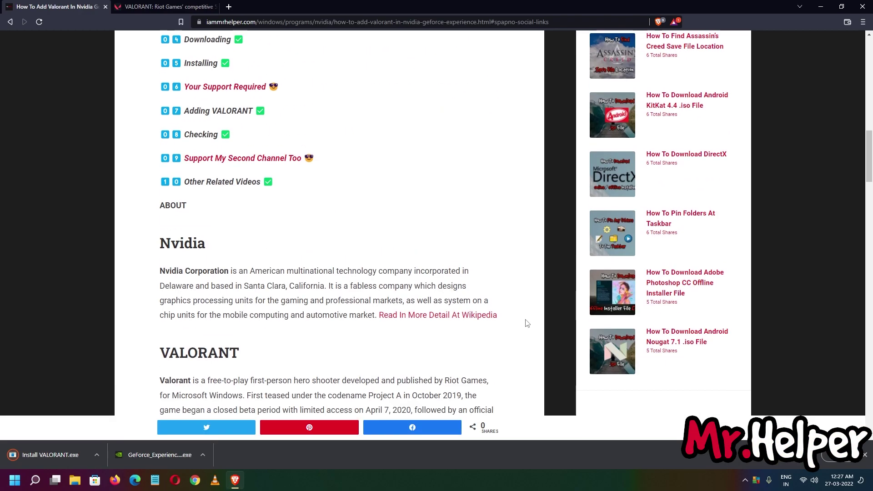
scroll(526, 323, up, 5)
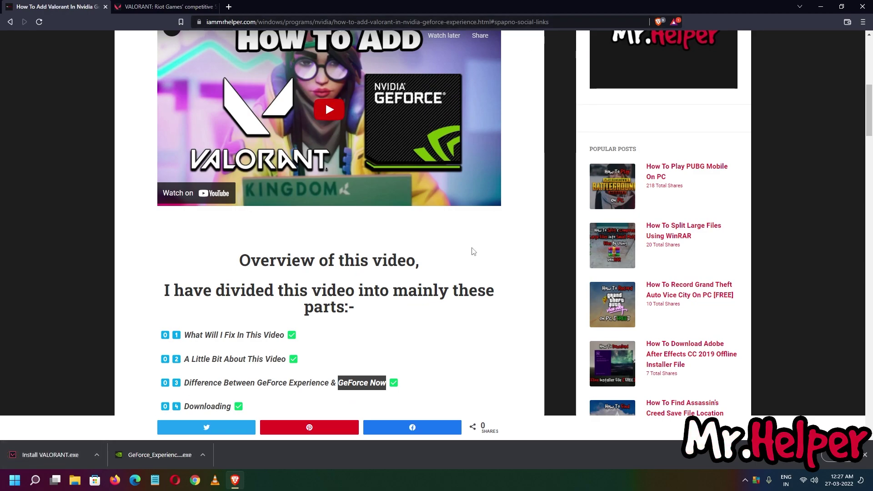
scroll(500, 218, up, 8)
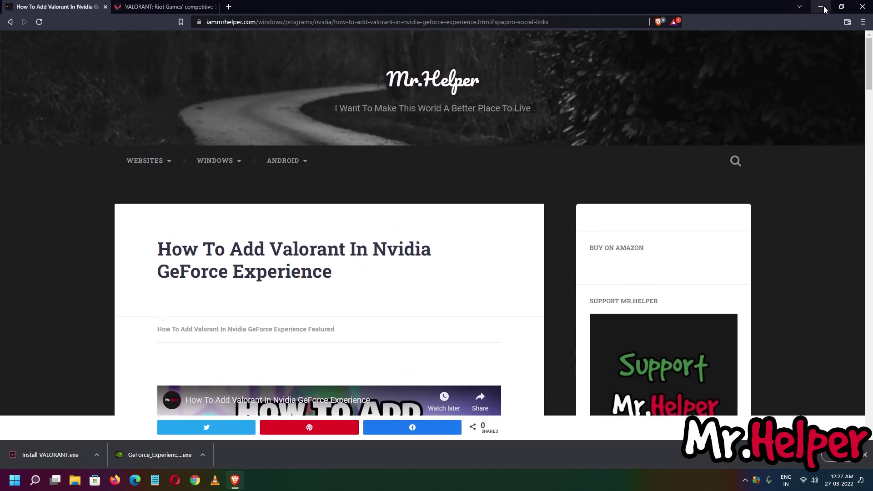
click(823, 7)
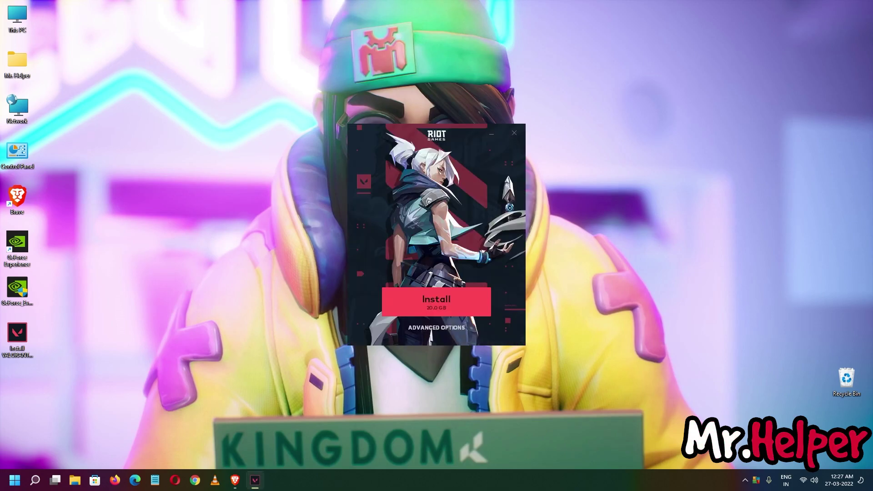
Install VALORANT into Program Files on the Secondary Programs (E:) drive.
click(425, 335)
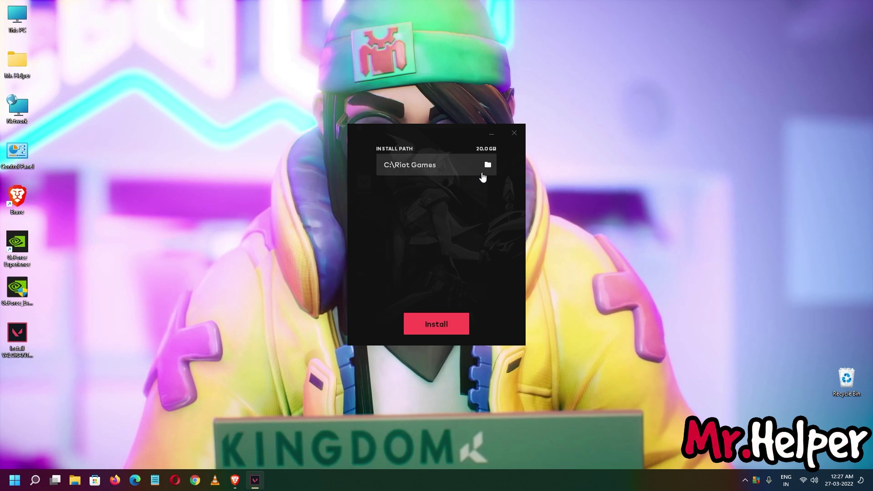
click(487, 166)
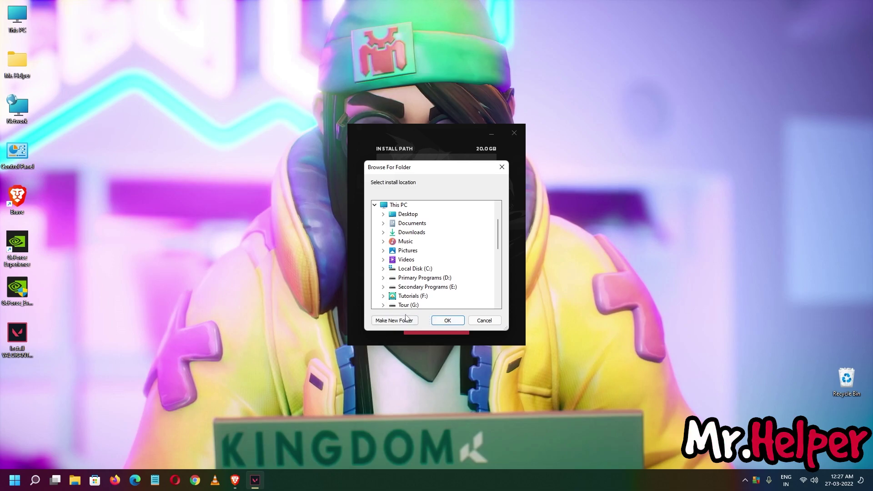
click(383, 287)
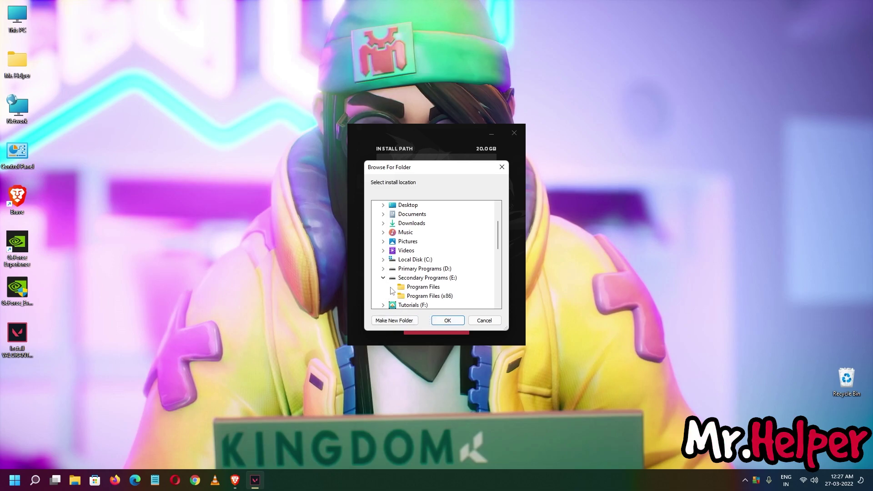
click(422, 287)
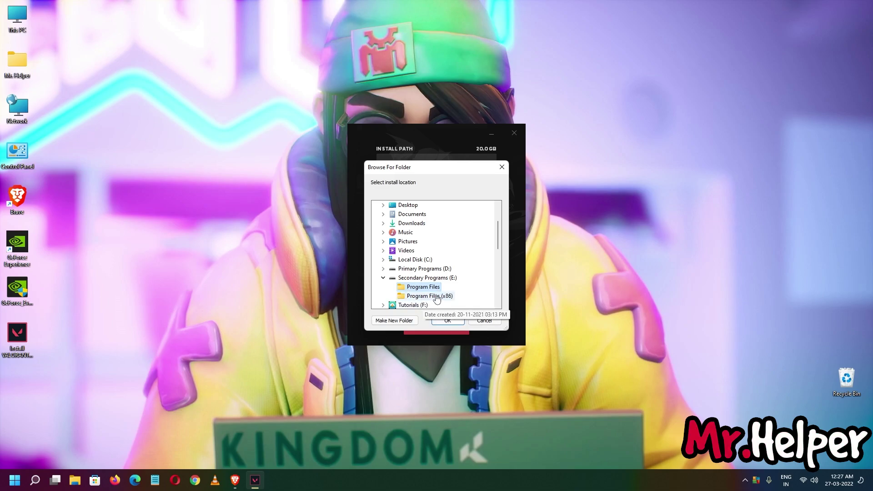
click(443, 322)
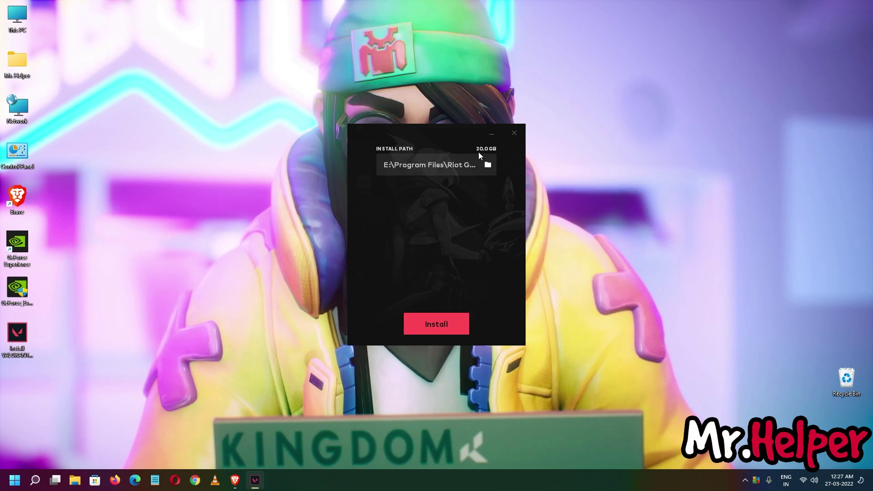
click(455, 333)
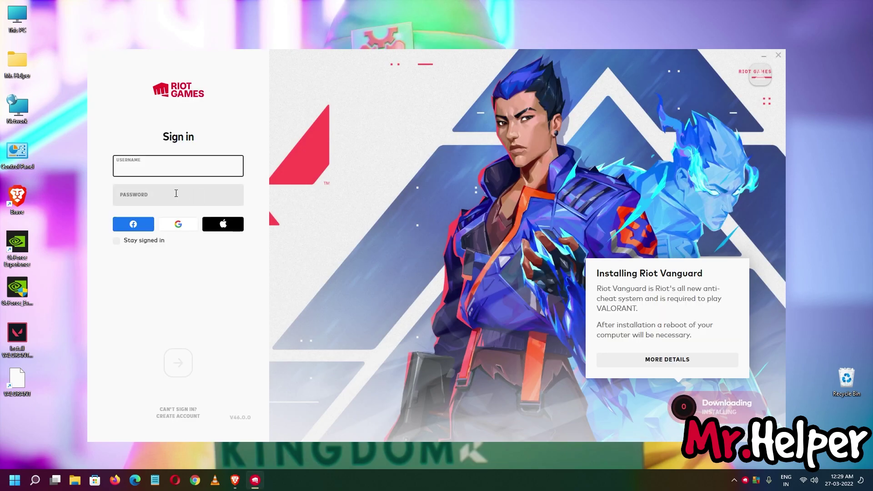
Sign in to Riot Client with the account password pasted in, keeping the account signed in.
click(176, 193)
key(ctrl+v)
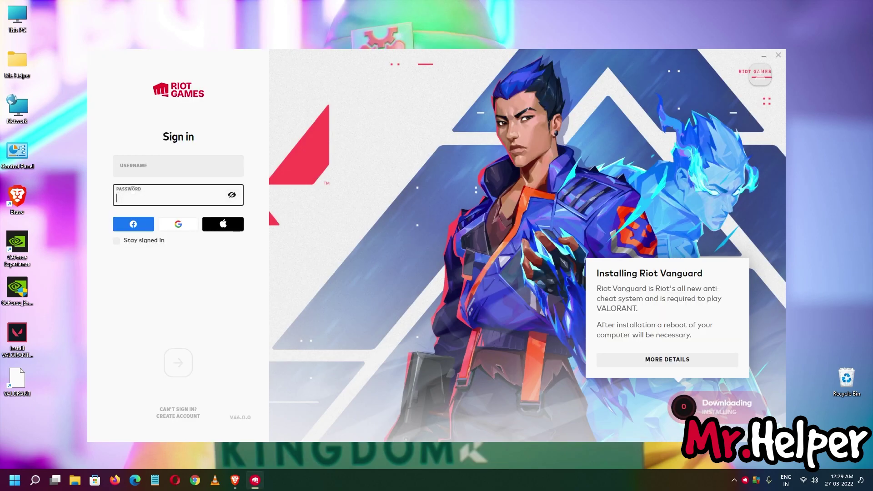
click(158, 172)
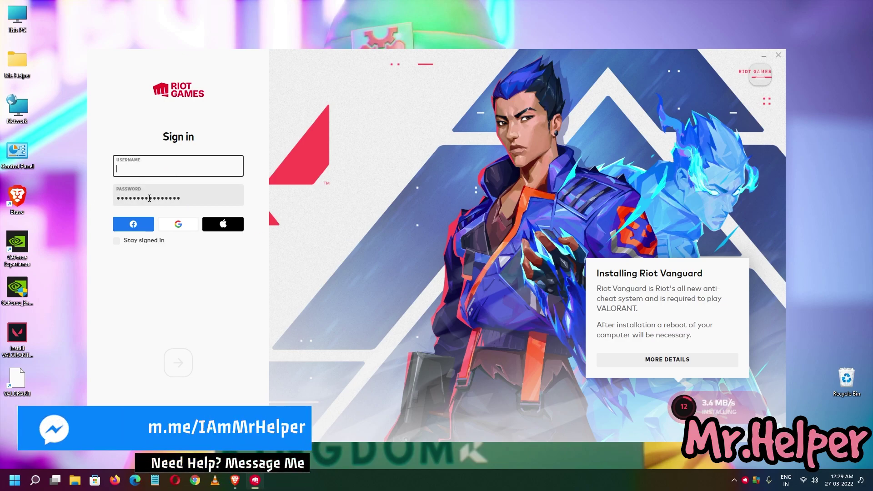
click(117, 241)
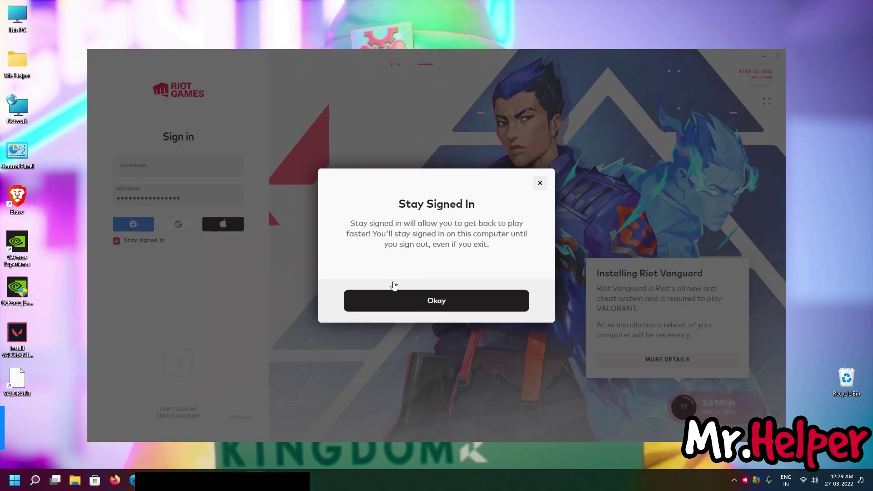
click(434, 301)
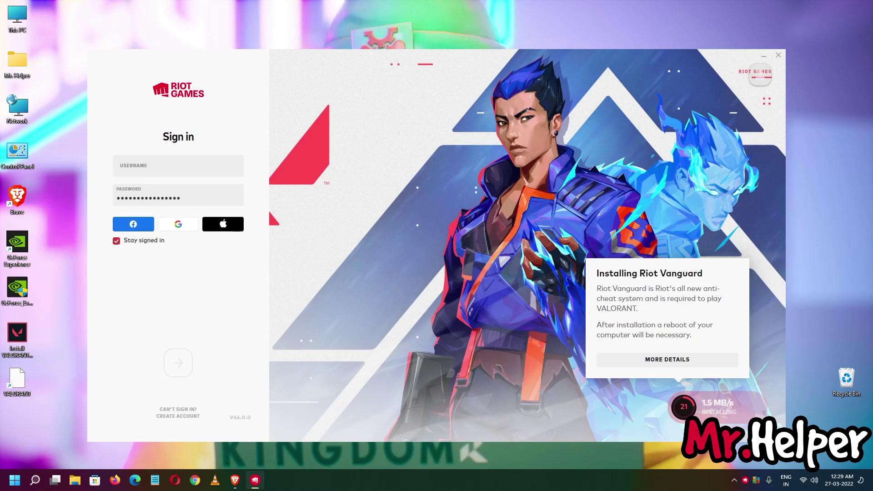
click(179, 362)
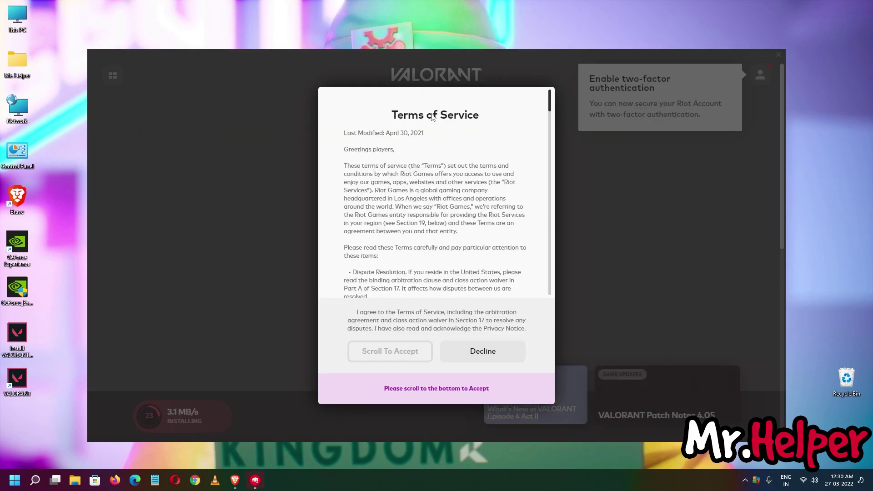
Scroll through the VALORANT Terms of Service in Riot Client and accept them.
scroll(515, 121, down, 6)
drag(552, 112, 540, 312)
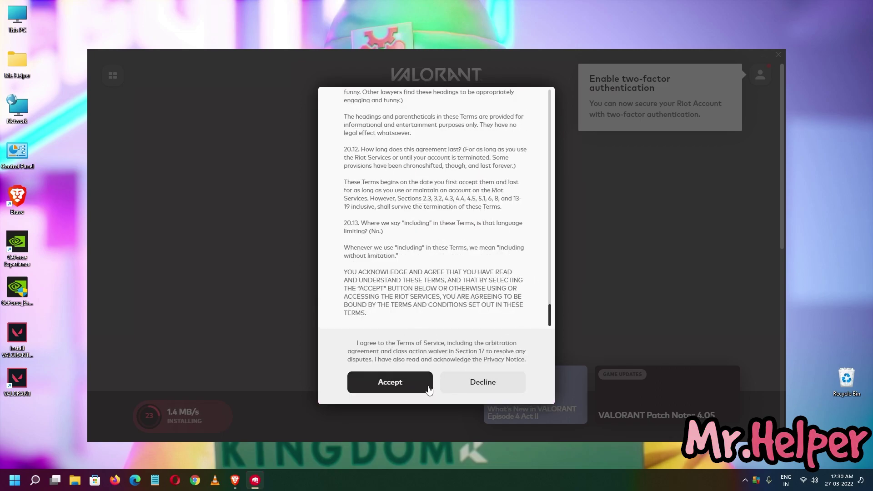
click(392, 386)
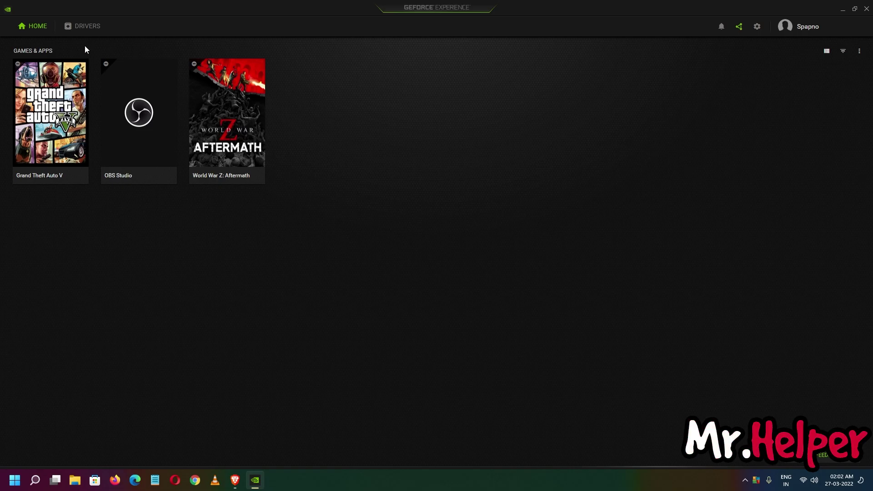
Check for driver updates, confirming Game Ready driver 512.15 is current, then return to Home.
click(75, 29)
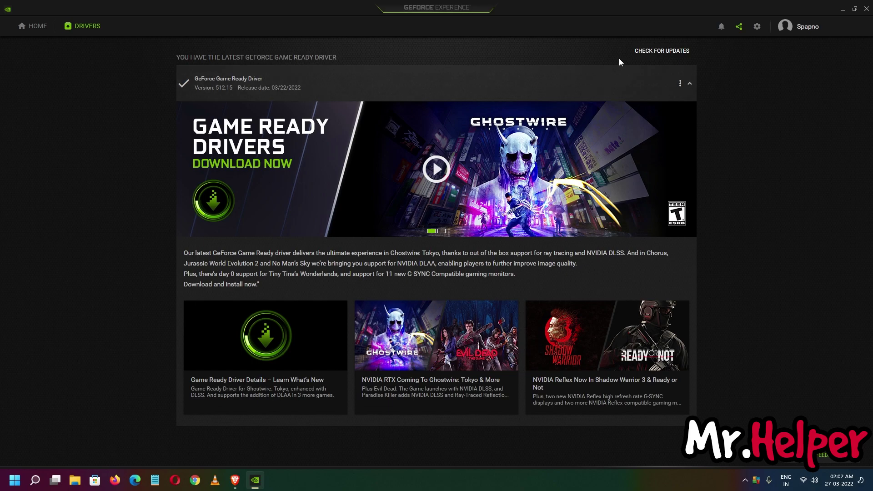
click(648, 52)
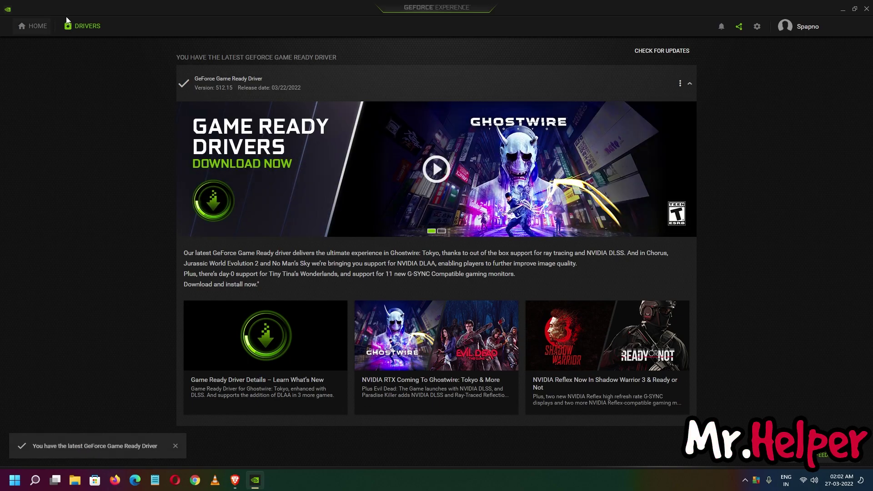
click(33, 27)
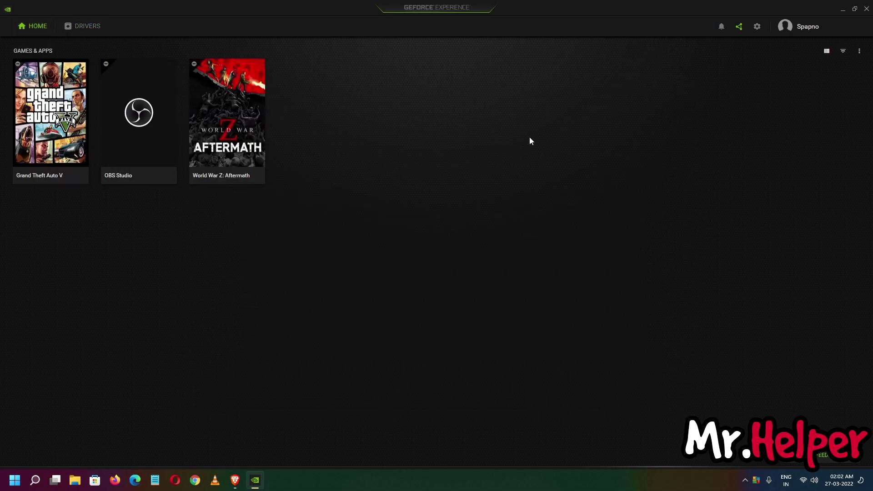
Add E:\Program Files\Riot Games\VALORANT as a game scan location.
click(758, 30)
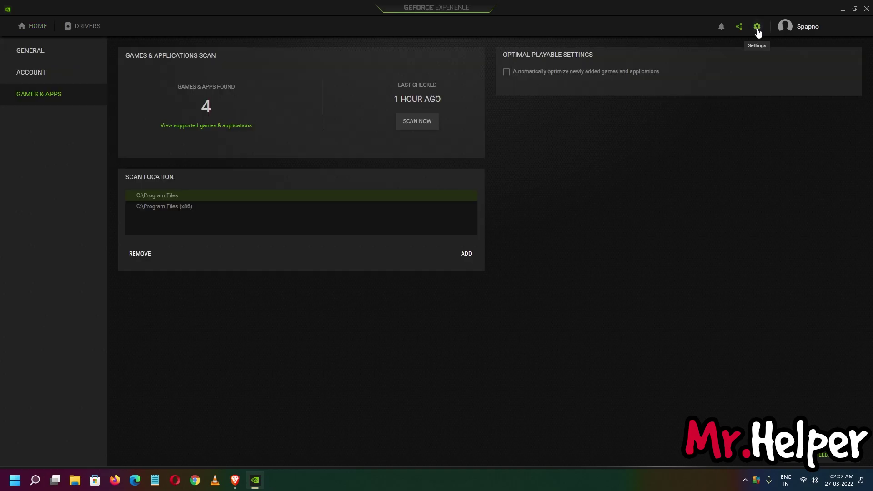
click(466, 254)
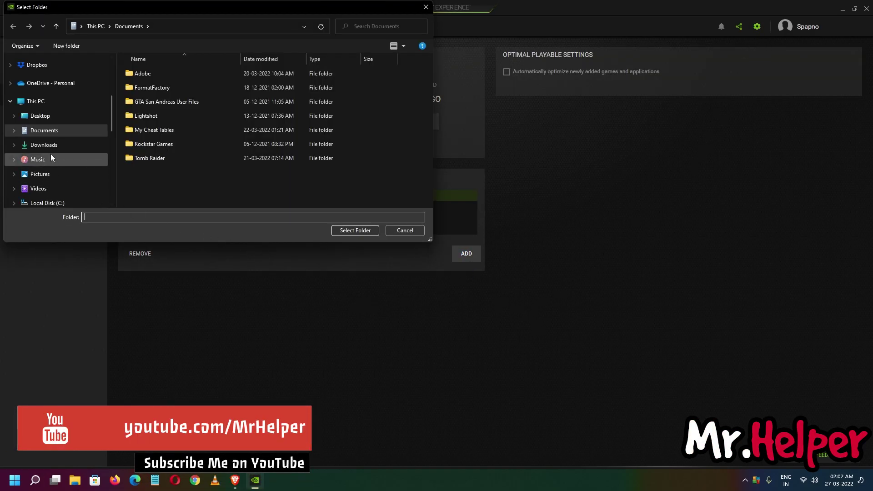
scroll(51, 155, down, 4)
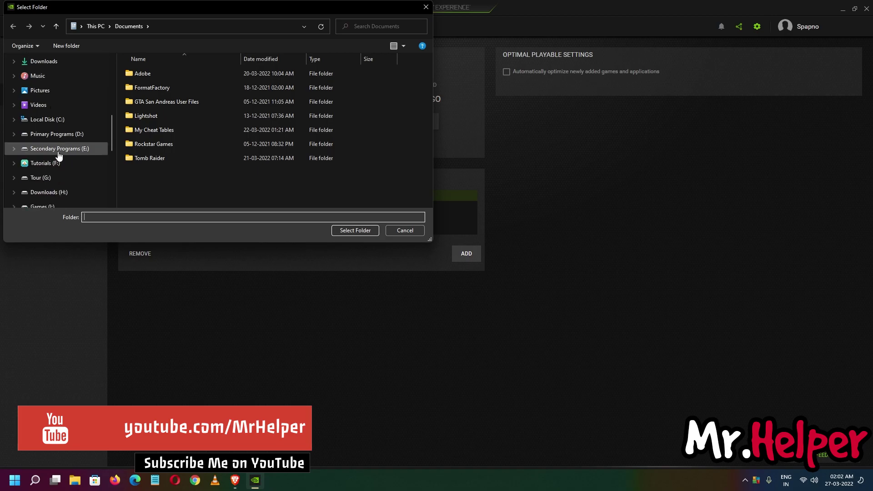
click(58, 151)
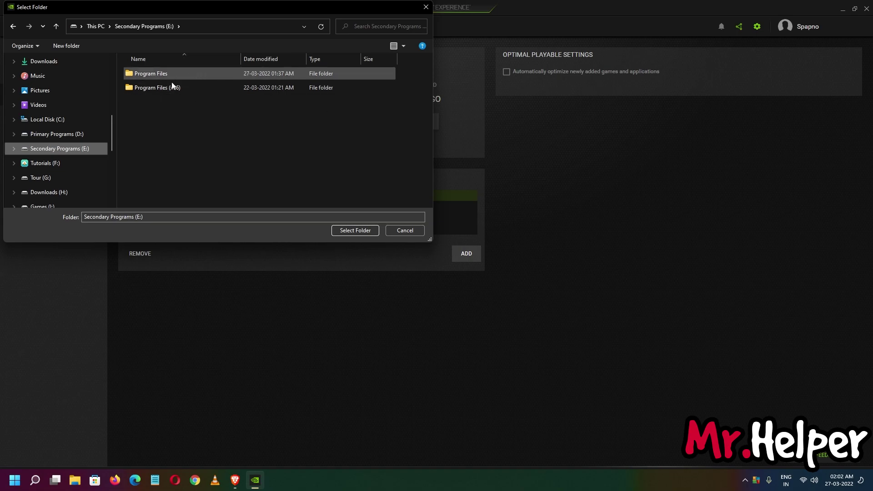
click(158, 76)
double_click(157, 74)
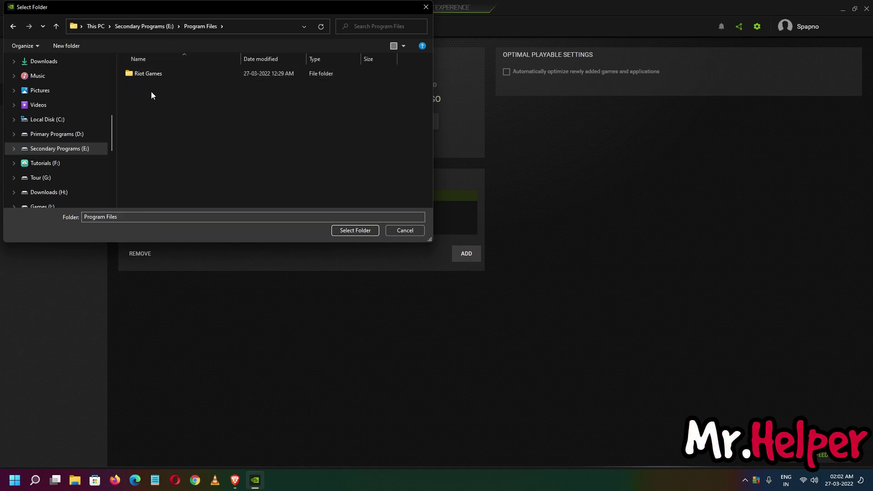
double_click(178, 77)
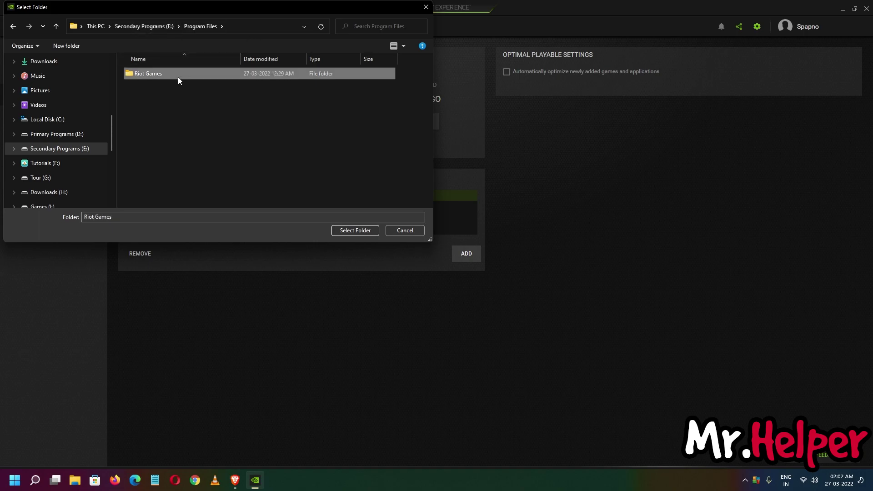
double_click(150, 89)
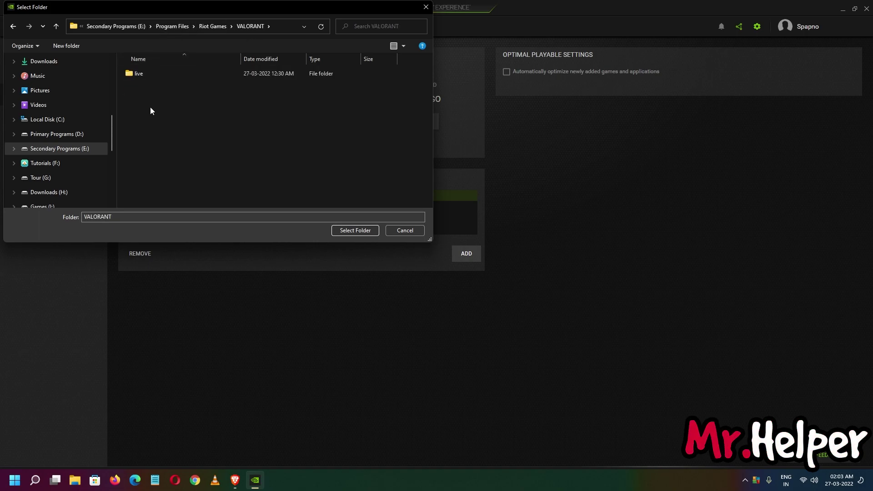
click(218, 26)
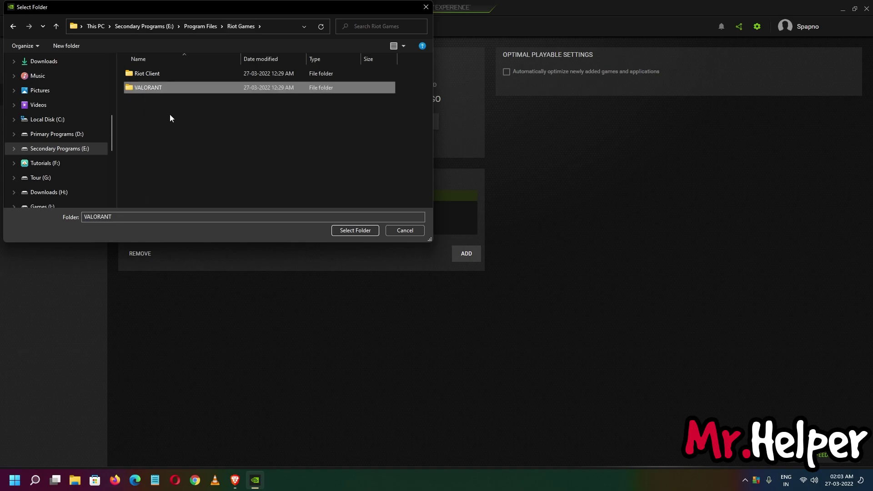
click(366, 231)
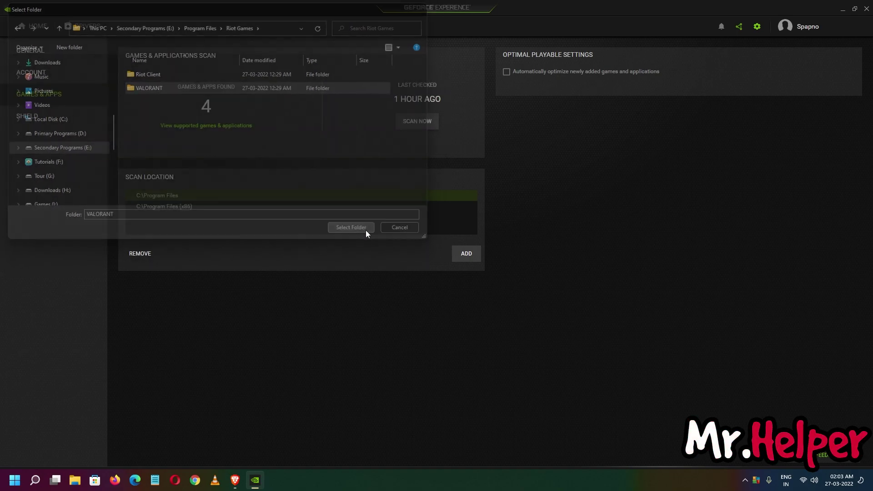
Add E:\Program Files as another game scan location.
click(466, 255)
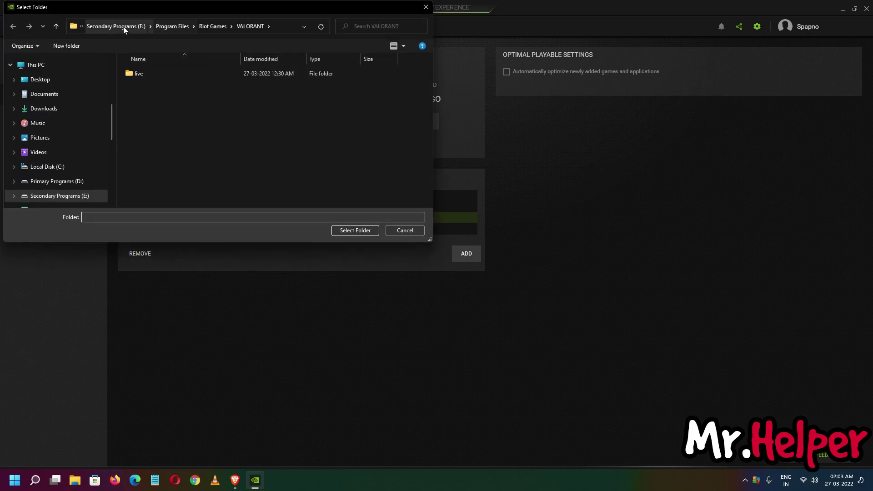
click(68, 196)
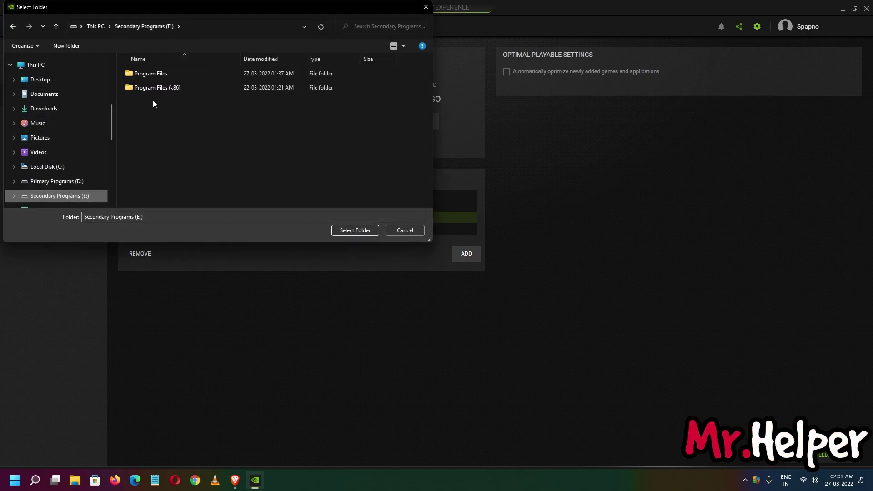
click(151, 75)
click(151, 85)
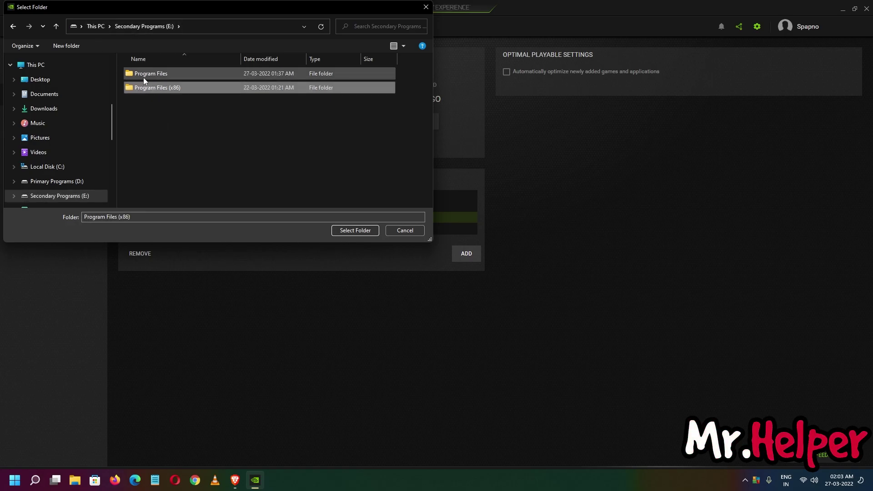
double_click(143, 74)
click(143, 75)
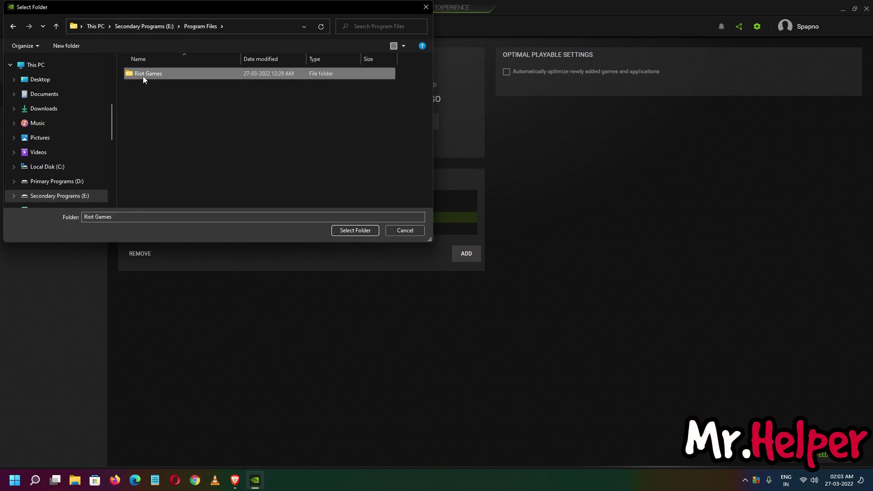
double_click(143, 75)
click(151, 87)
click(139, 26)
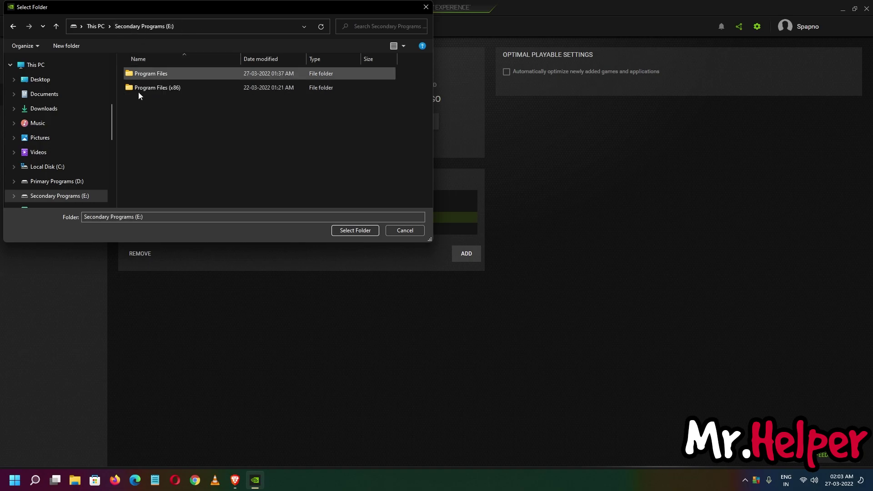
click(148, 73)
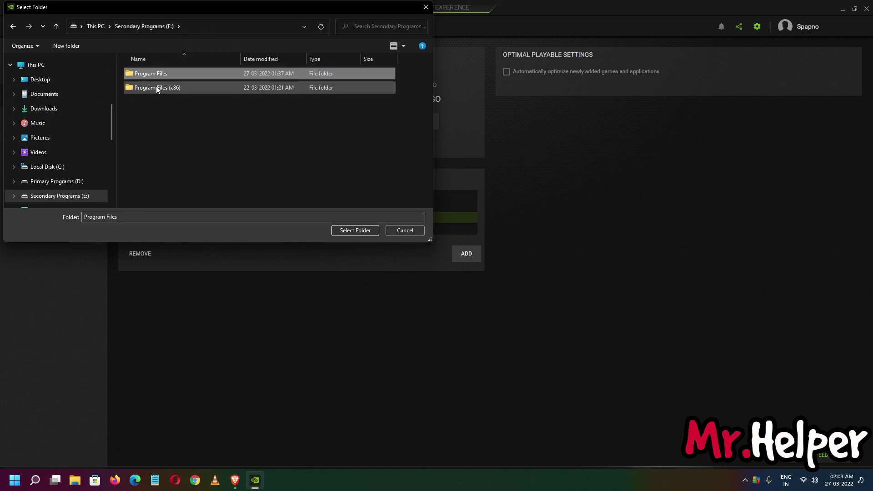
click(347, 230)
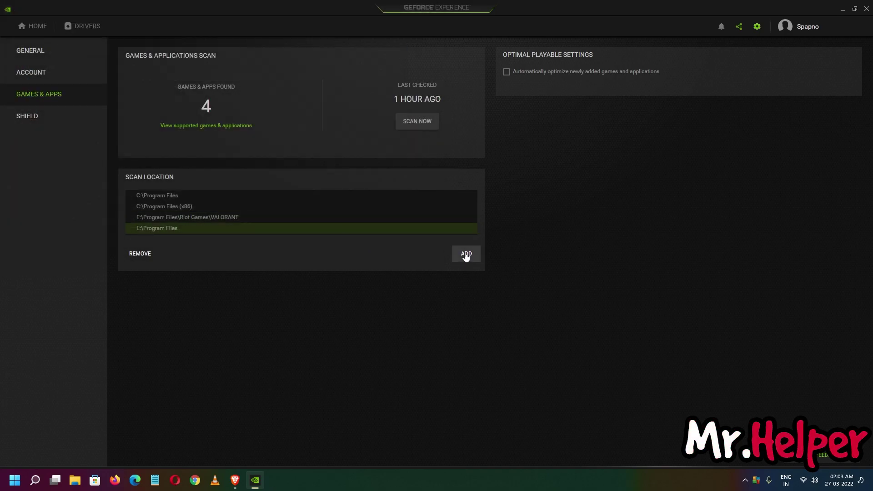
Re-add E:\Program Files as a scan location, then select the C:\Program Files (x86) entry.
click(465, 255)
click(160, 28)
click(158, 83)
click(157, 75)
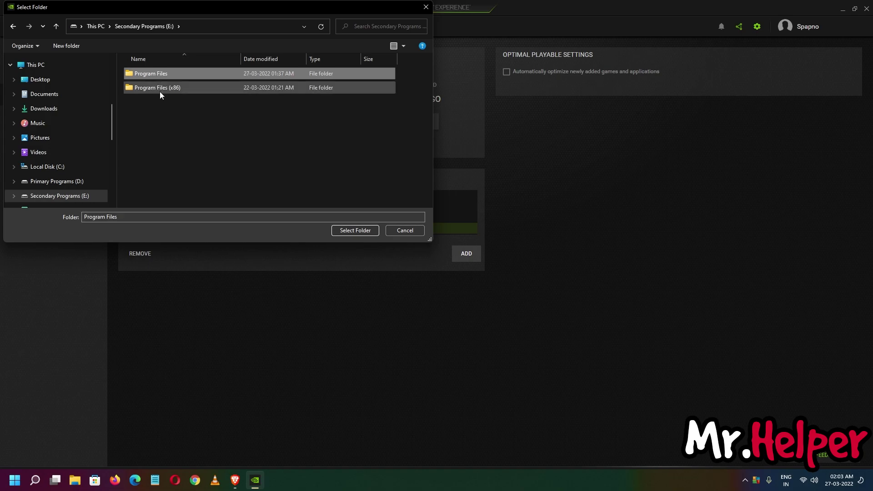
click(355, 231)
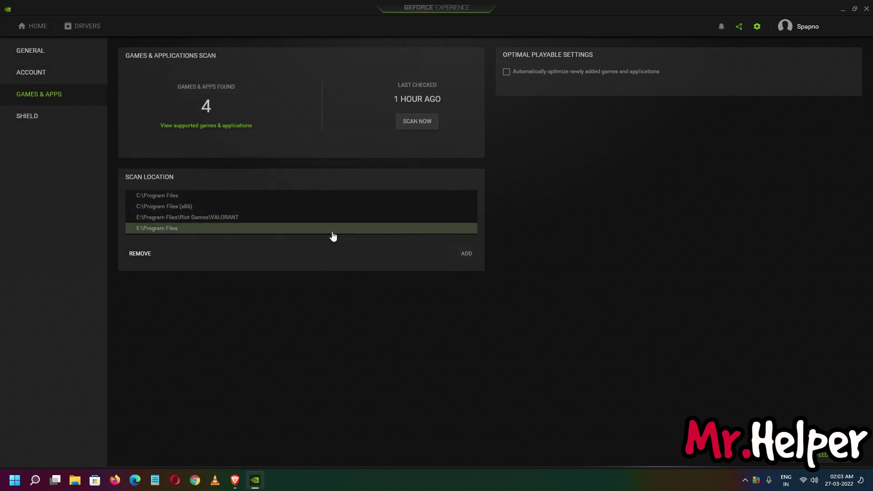
click(191, 211)
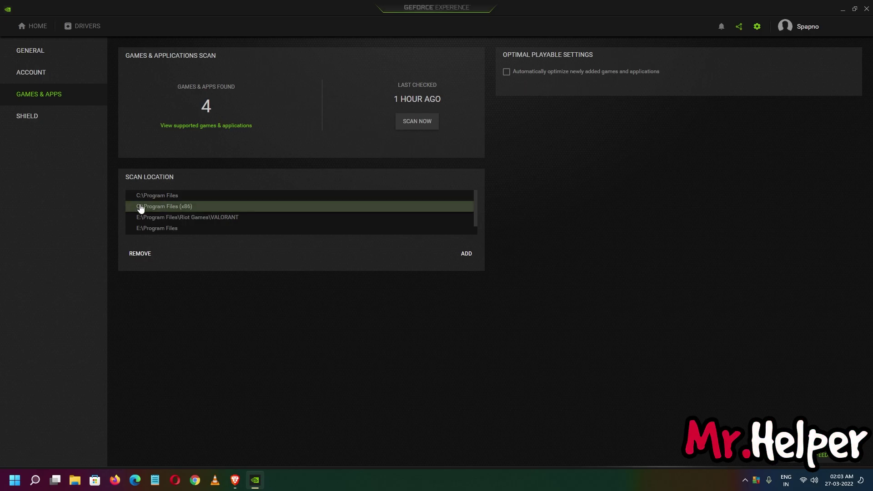
Select the E:\Program Files scan location and start scanning all locations for games.
scroll(179, 228, down, 1)
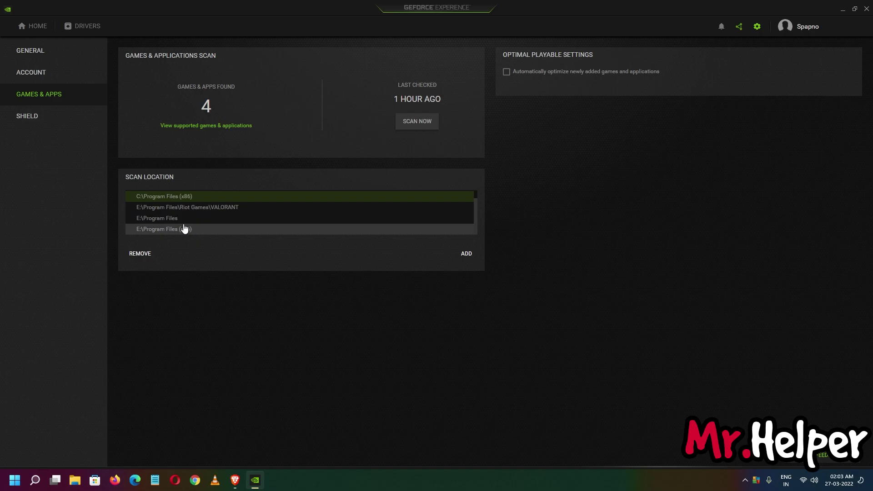
click(176, 220)
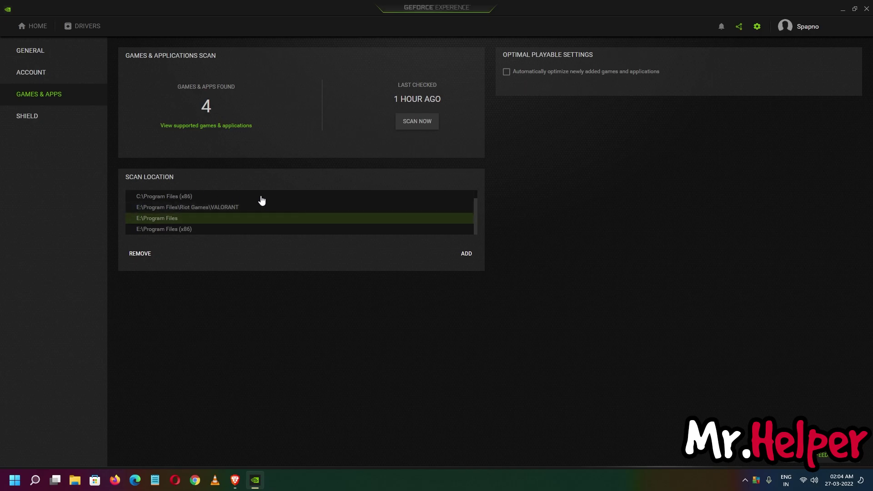
click(422, 130)
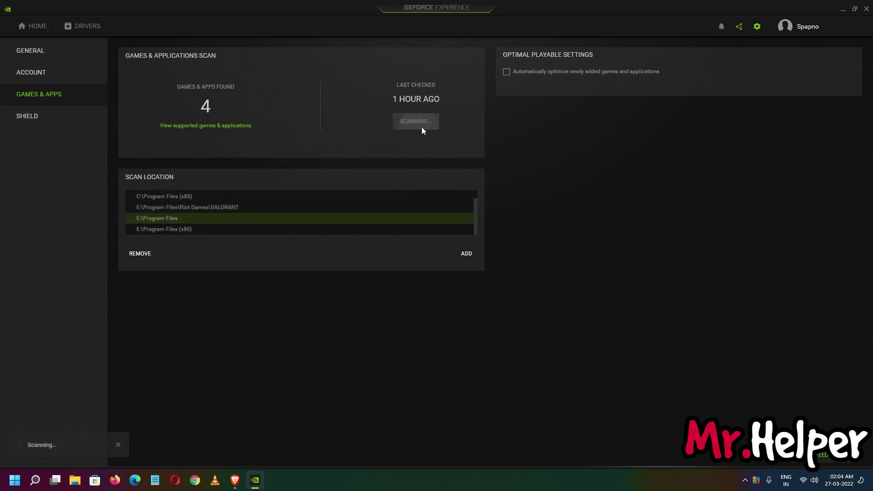
Open the Home library, where the Valorant tile now appears among 5 games and apps.
click(34, 27)
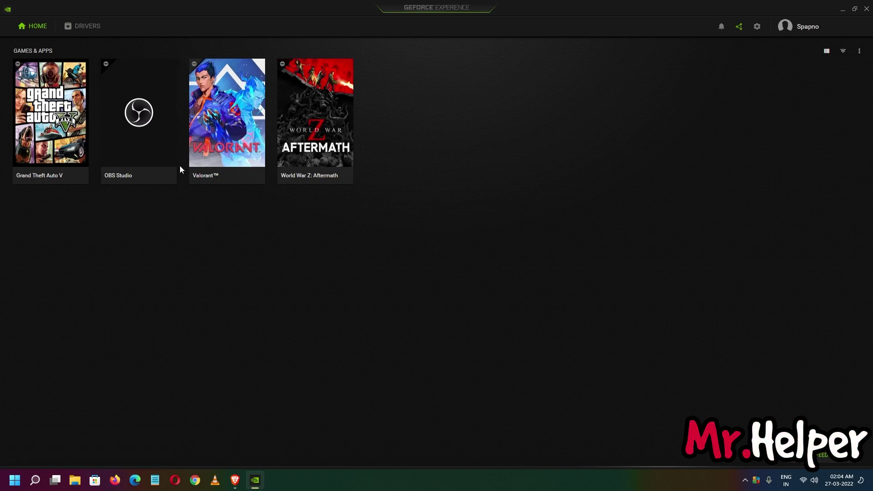
mouse_move(208, 149)
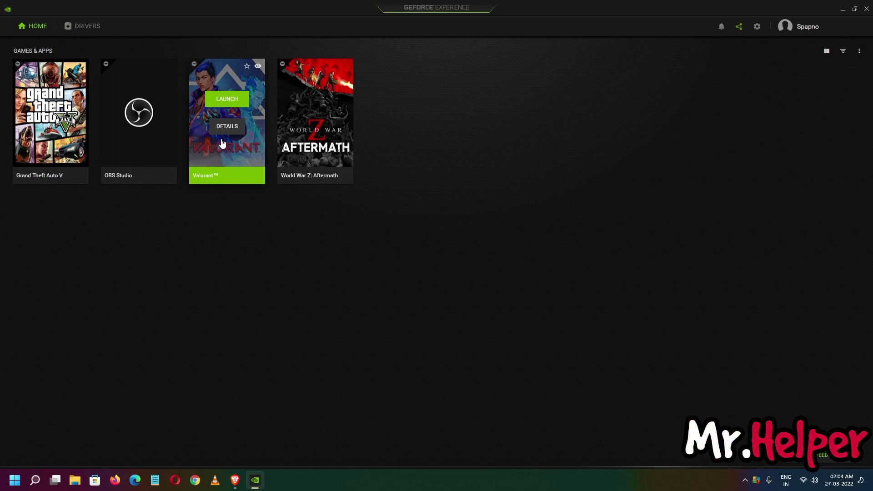
click(222, 132)
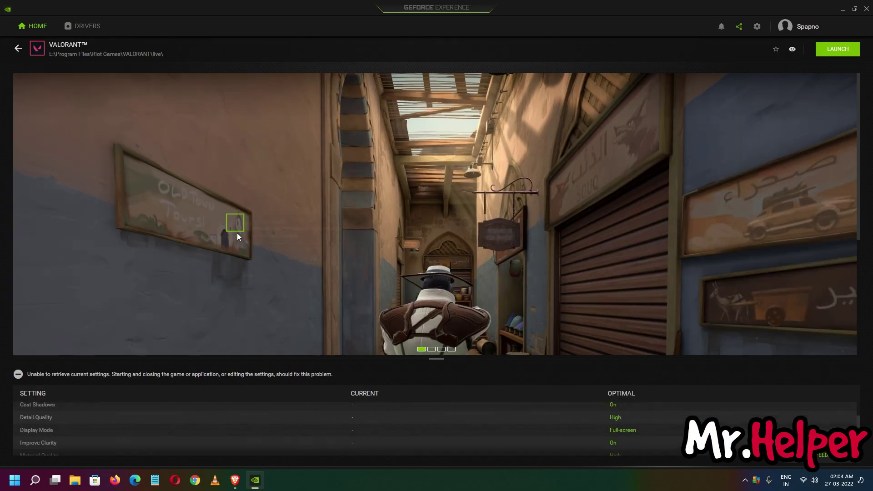
scroll(357, 424, up, 5)
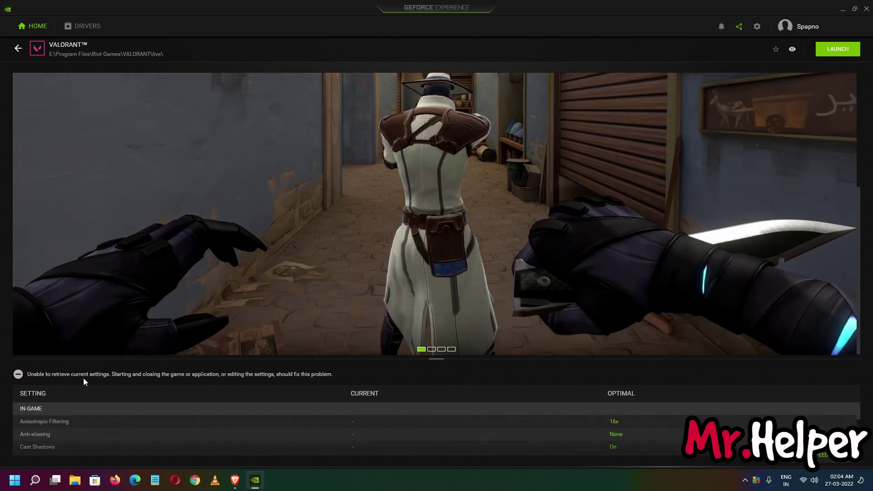
click(442, 349)
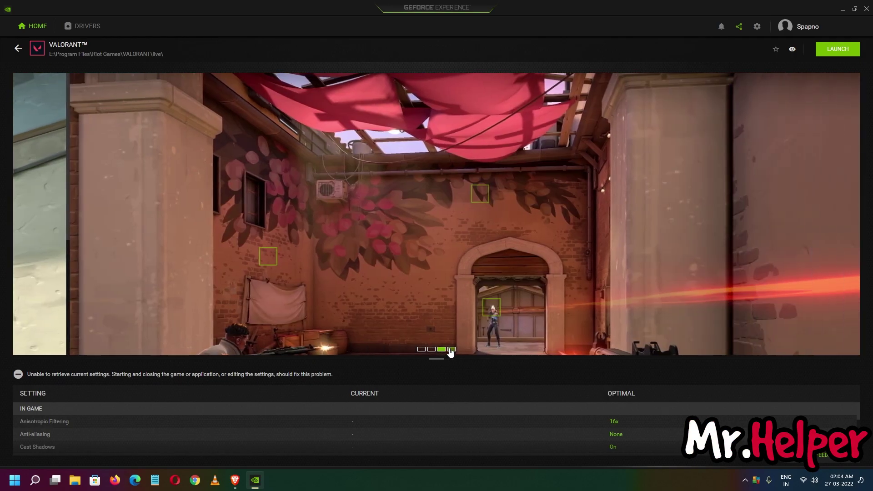
click(452, 349)
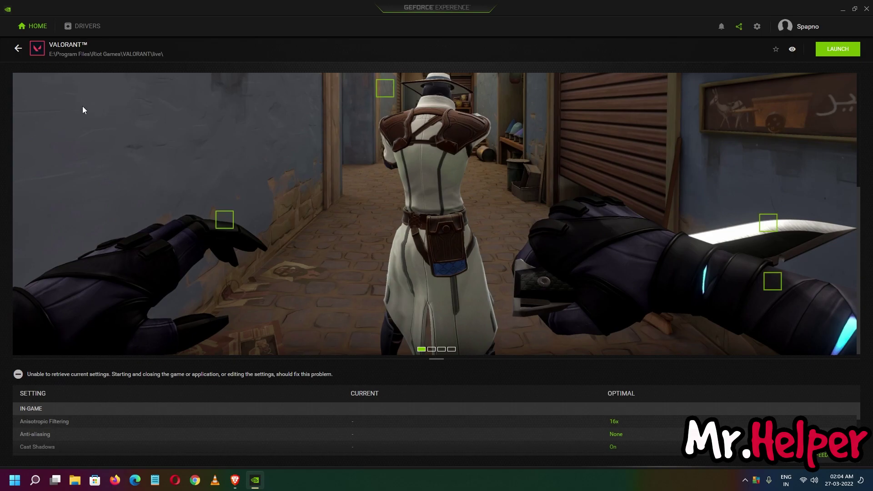
click(19, 48)
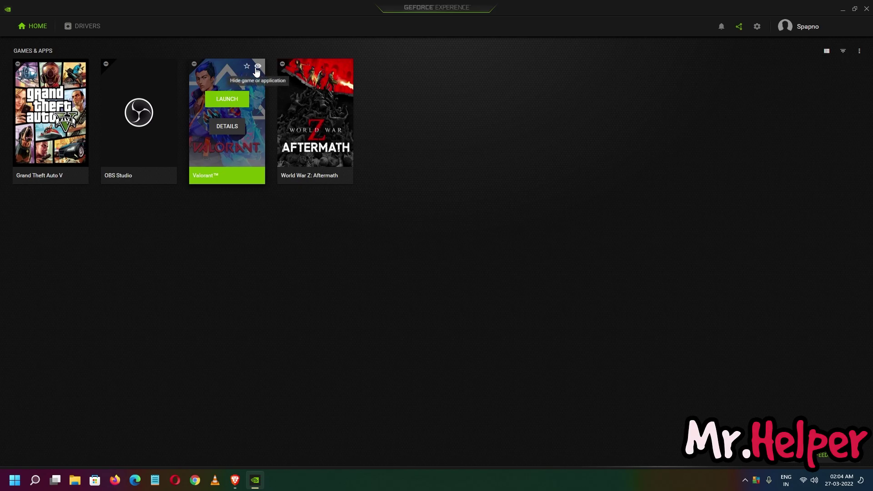
click(258, 66)
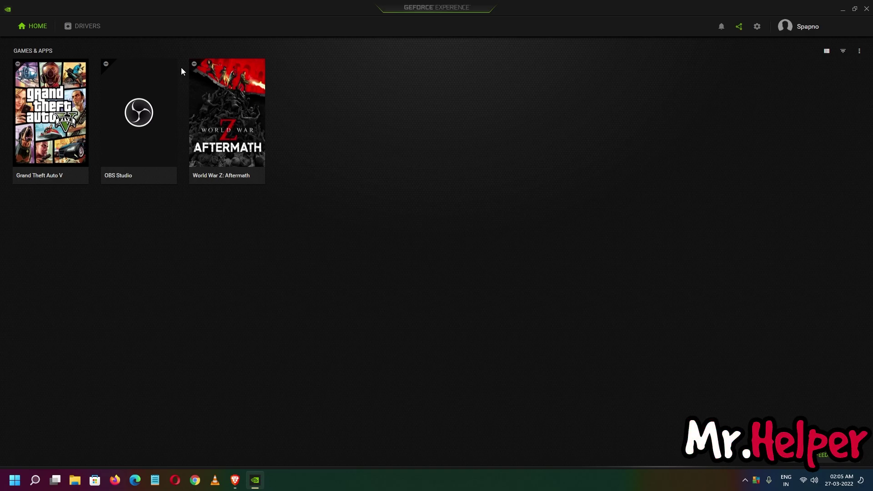
click(844, 51)
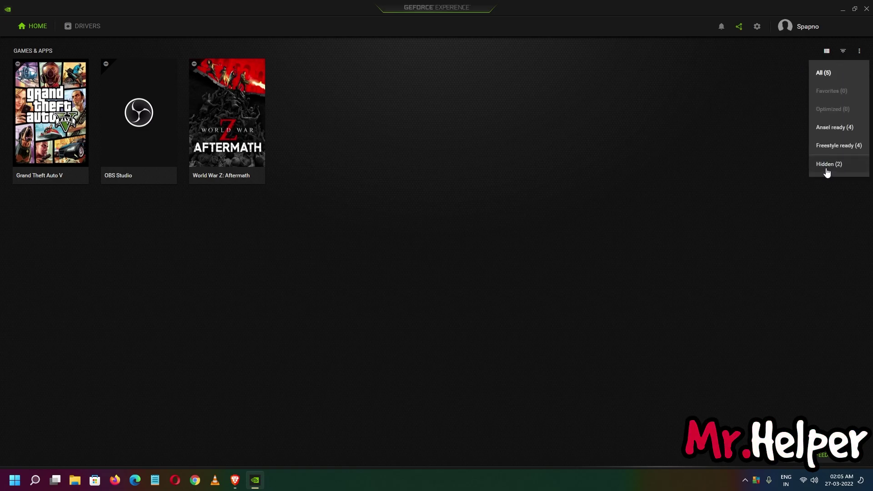
click(825, 166)
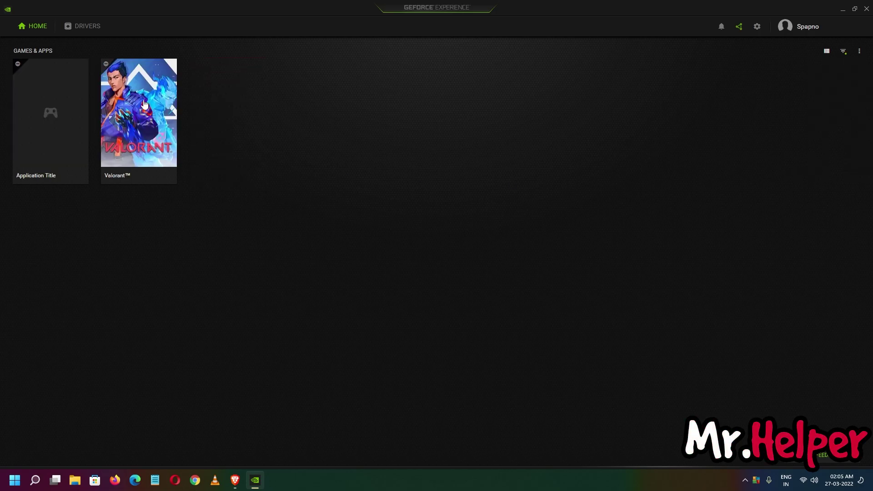
mouse_move(172, 91)
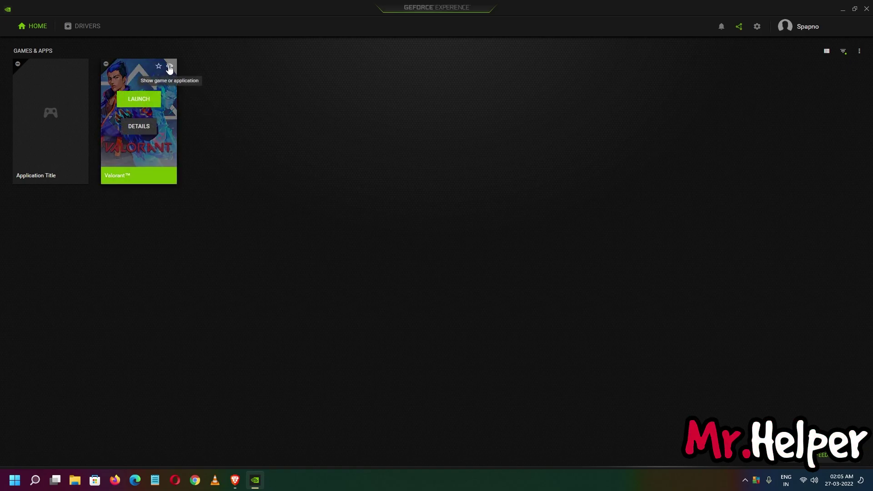
click(170, 68)
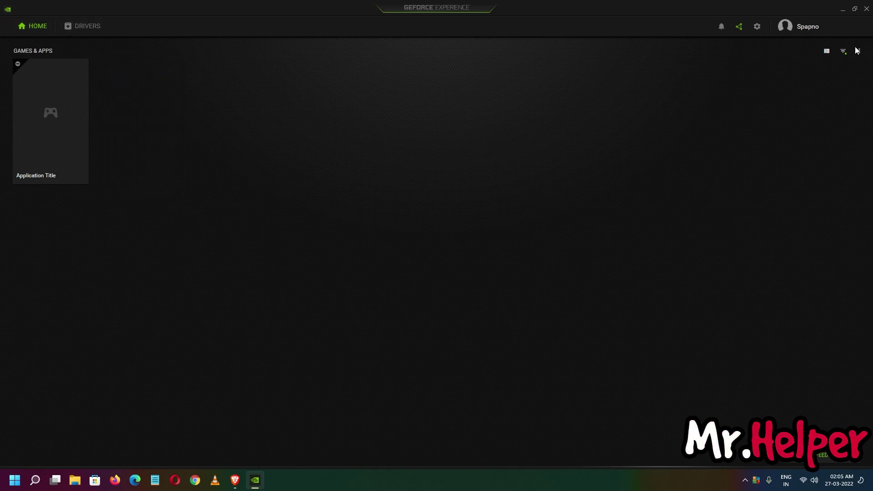
click(843, 53)
click(831, 75)
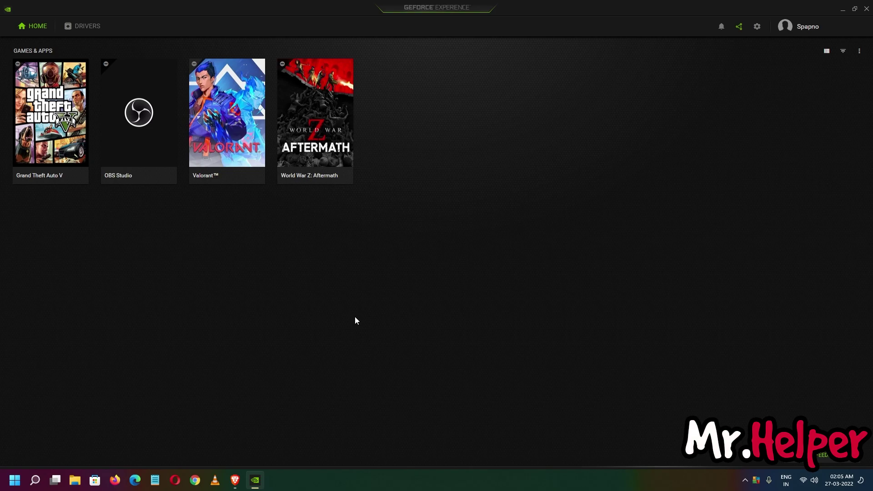
Bring up the Brave blog article and jump to its social links section.
click(235, 479)
scroll(514, 328, down, 3)
scroll(514, 328, down, 10)
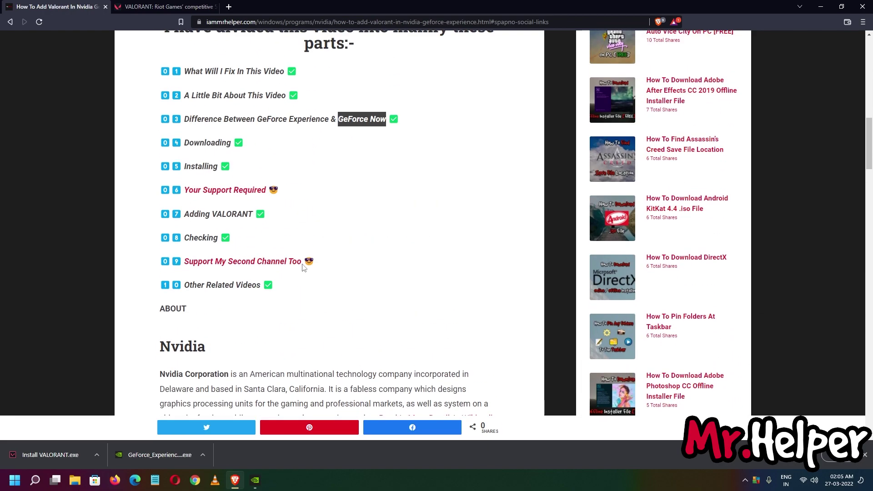
click(200, 191)
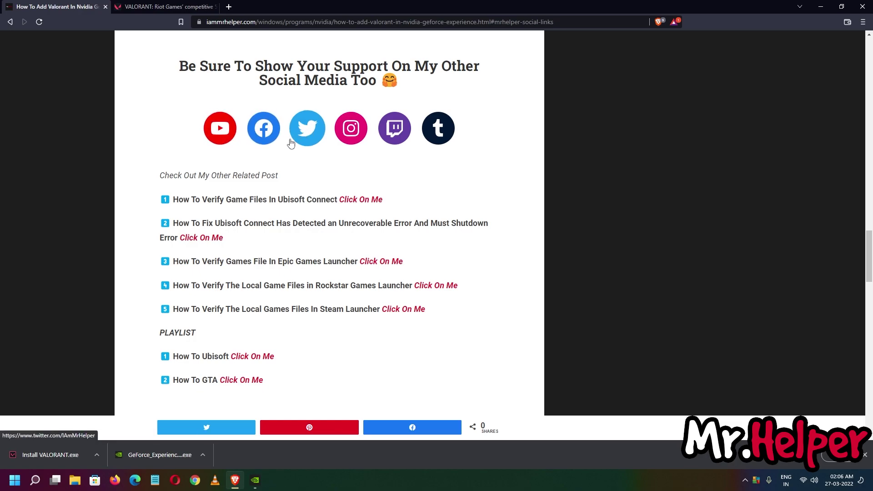
scroll(241, 200, up, 2)
scroll(241, 199, up, 18)
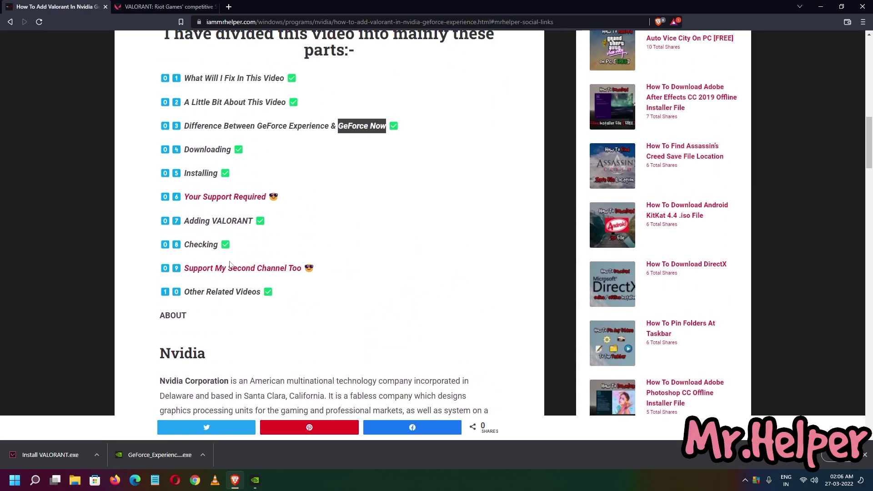
Jump to the second channel's social links, then scroll to the Nvidia and VALORANT sections.
click(238, 270)
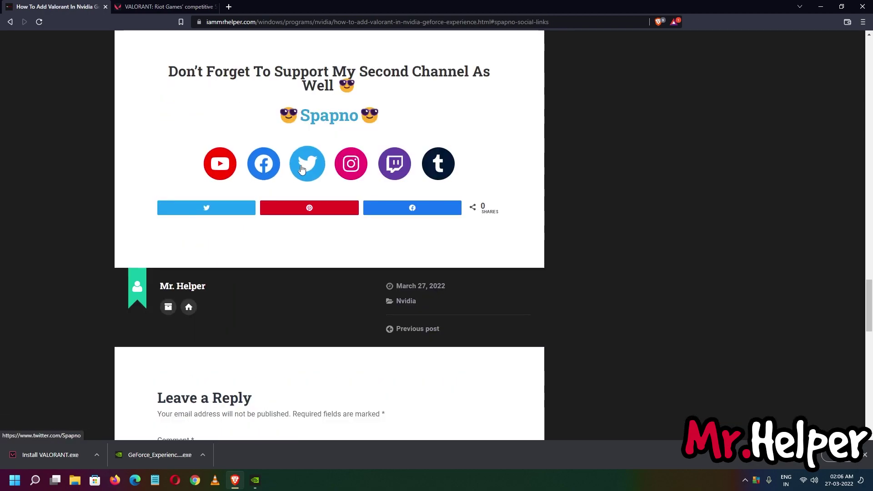
scroll(309, 271, up, 4)
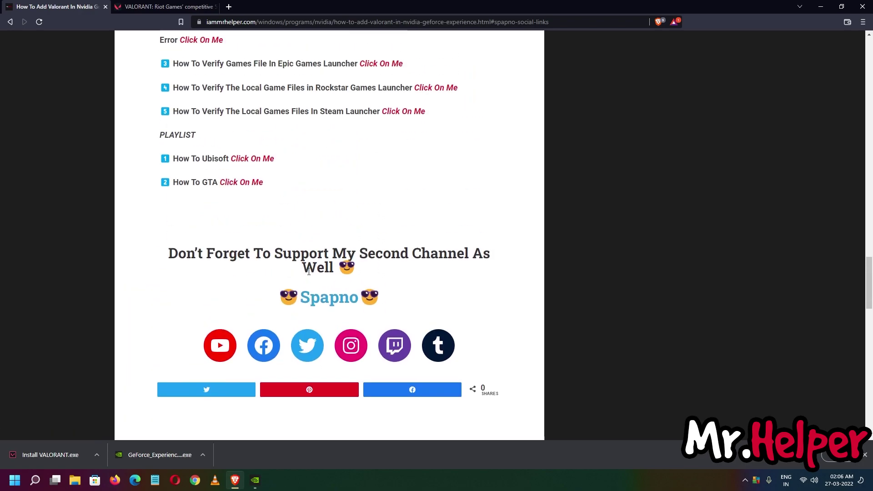
scroll(309, 272, up, 15)
scroll(326, 329, up, 9)
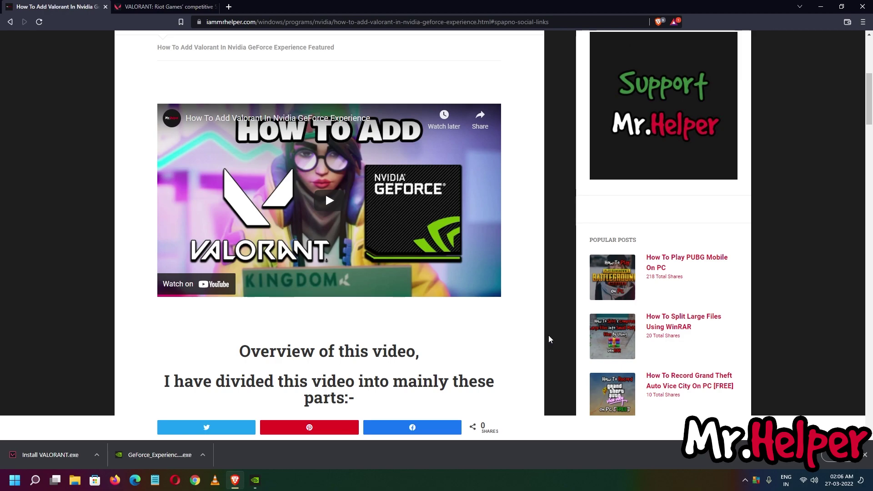
scroll(549, 337, down, 5)
scroll(549, 339, down, 5)
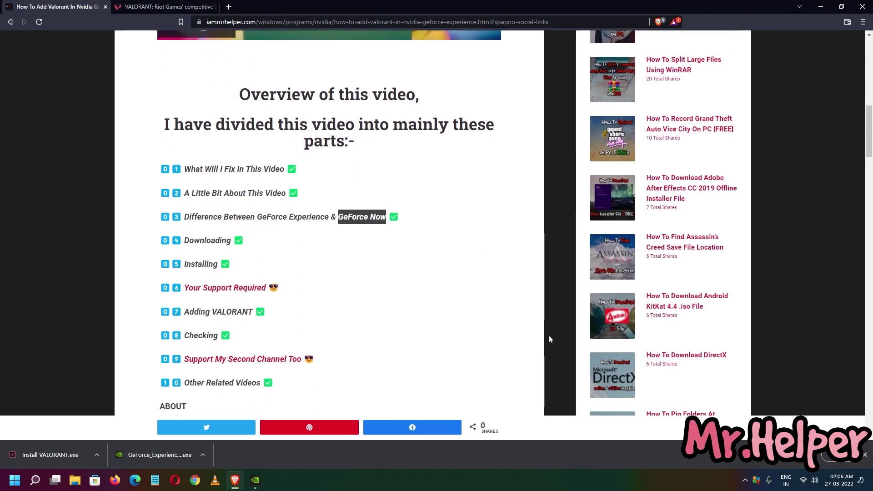
scroll(549, 340, down, 4)
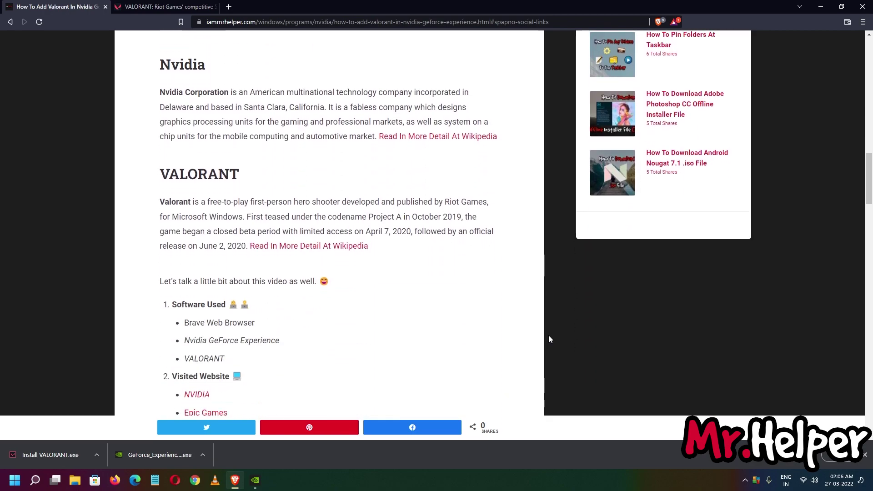